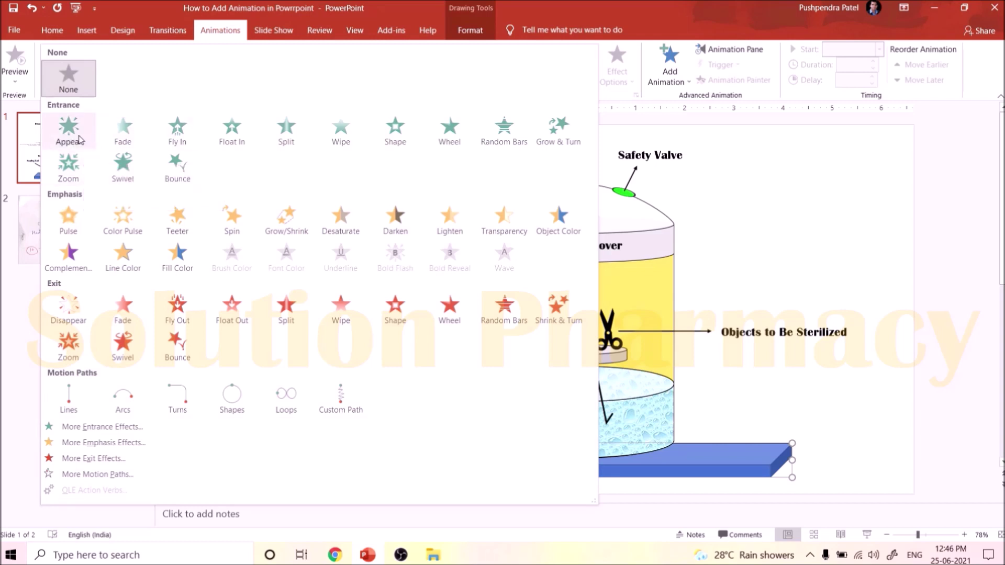
Give the blue base a Wipe entrance from the left as animation 1, then view slide 2's sketch
{"action": "left_click", "coordinate": [341, 128]}
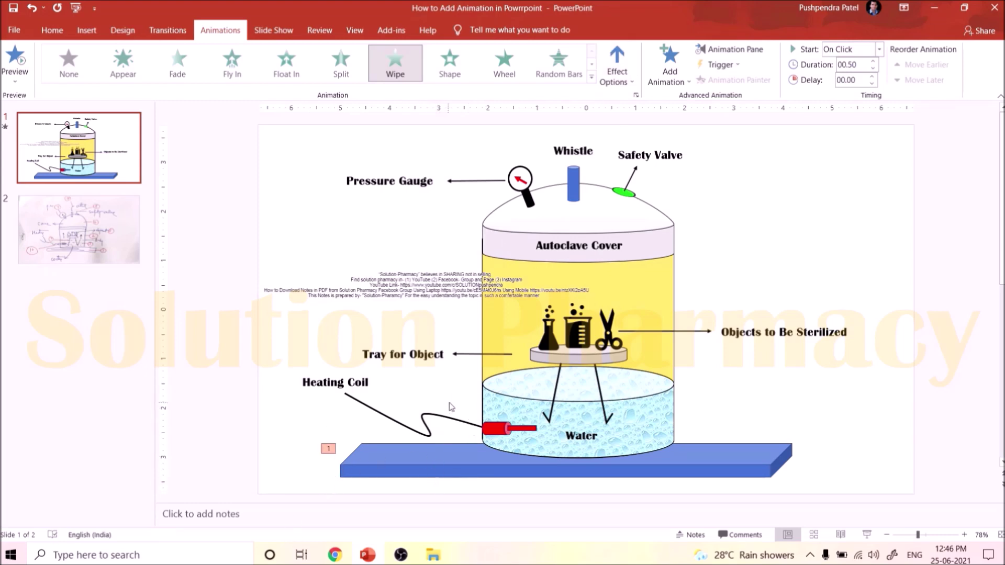
{"action": "left_click", "coordinate": [633, 81]}
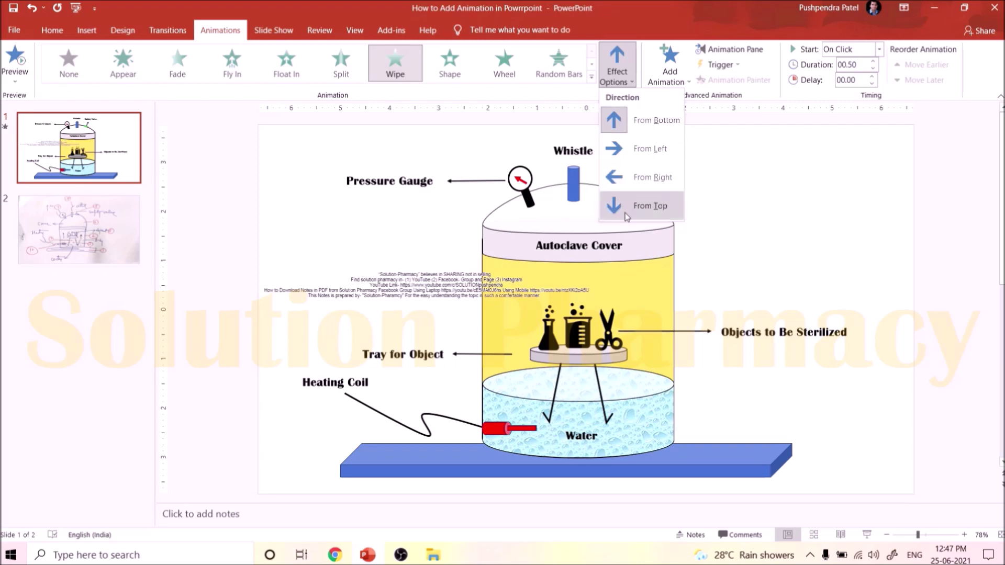
{"action": "left_click", "coordinate": [642, 154]}
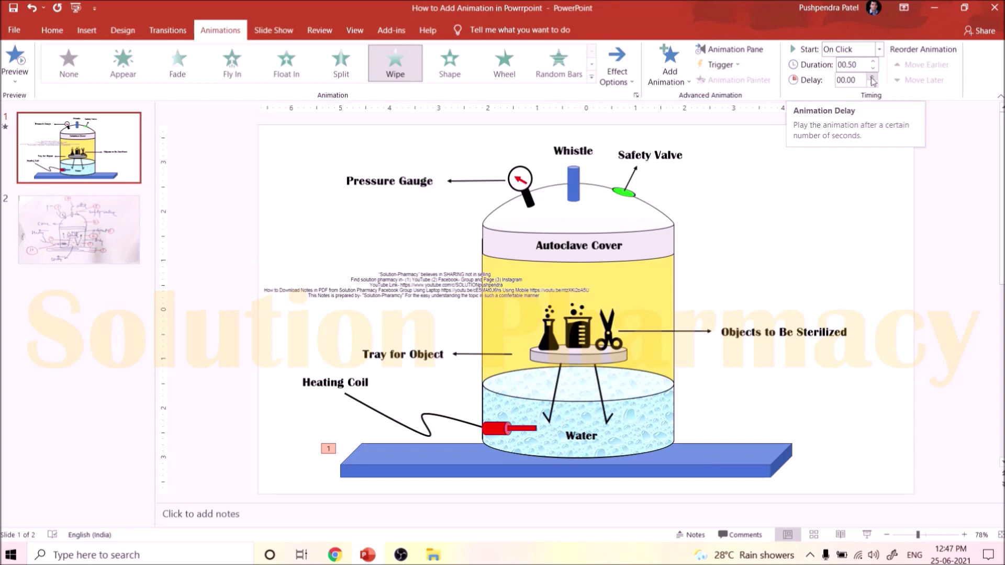
{"action": "left_click", "coordinate": [357, 454]}
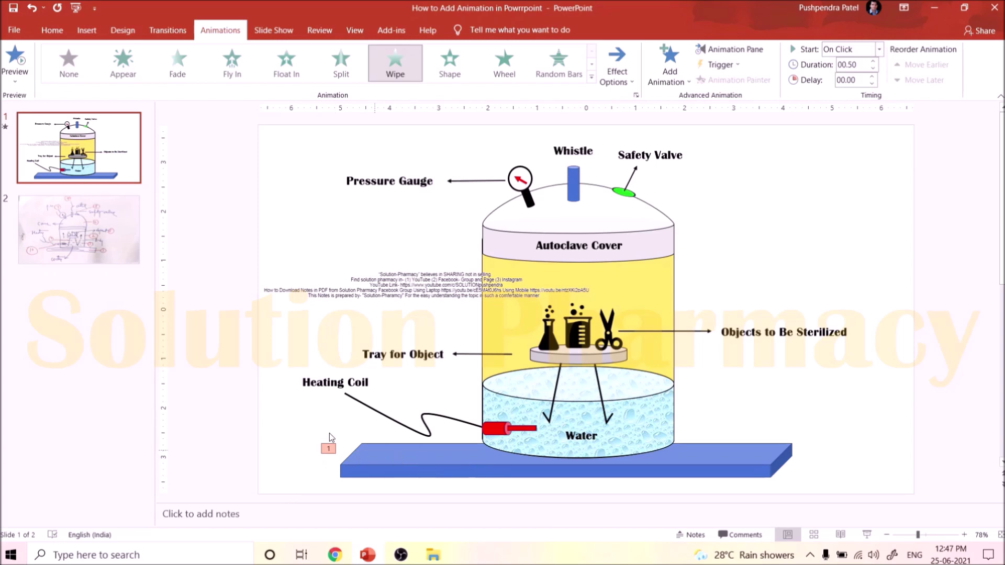
{"action": "left_click", "coordinate": [112, 251]}
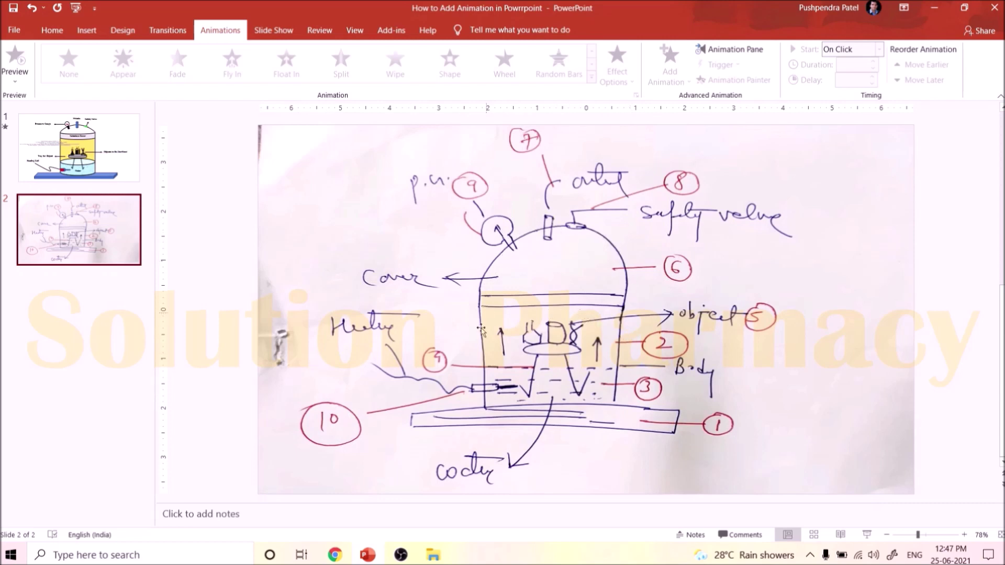
Go back to slide 1 and select the yellow autoclave body
{"action": "left_click", "coordinate": [128, 169]}
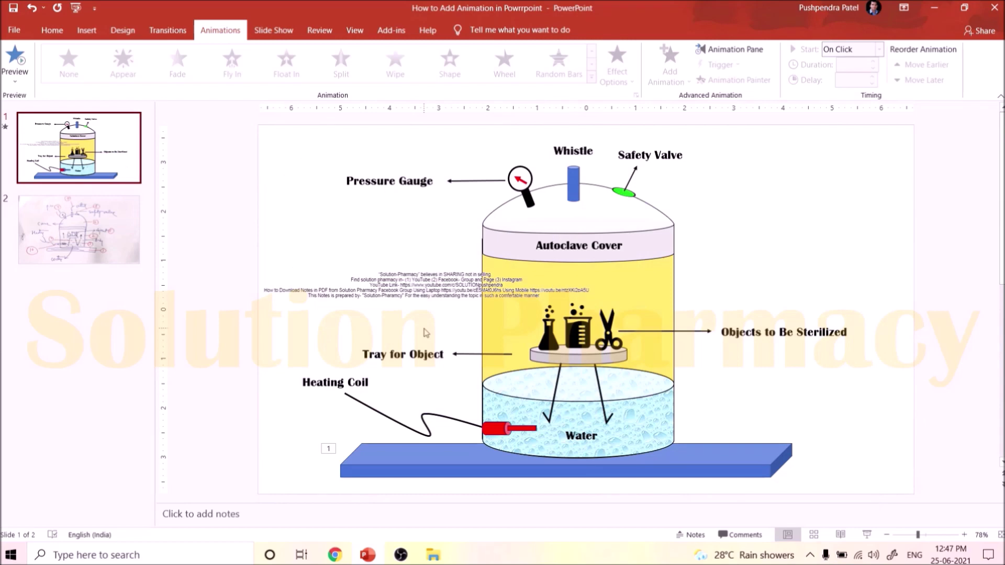
{"action": "left_click", "coordinate": [673, 298]}
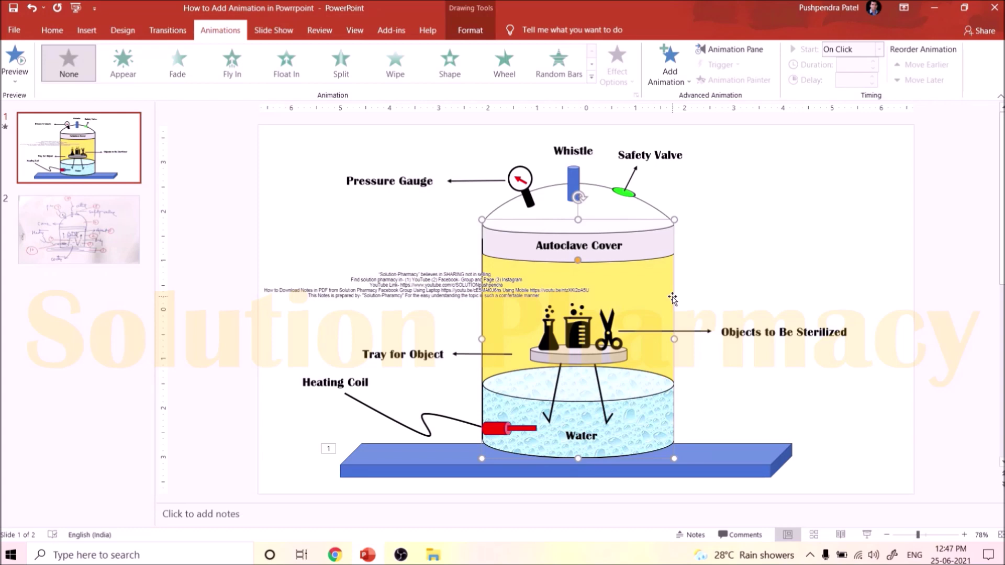
Give the yellow body a Float In entrance set to Float Down, then scroll to slide 2
{"action": "left_click", "coordinate": [287, 78]}
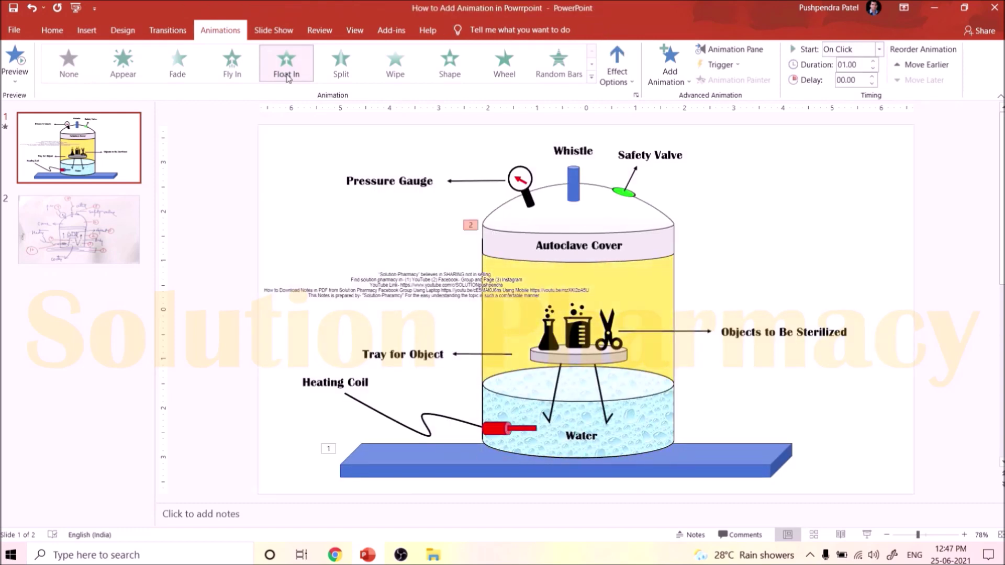
{"action": "left_click", "coordinate": [630, 82]}
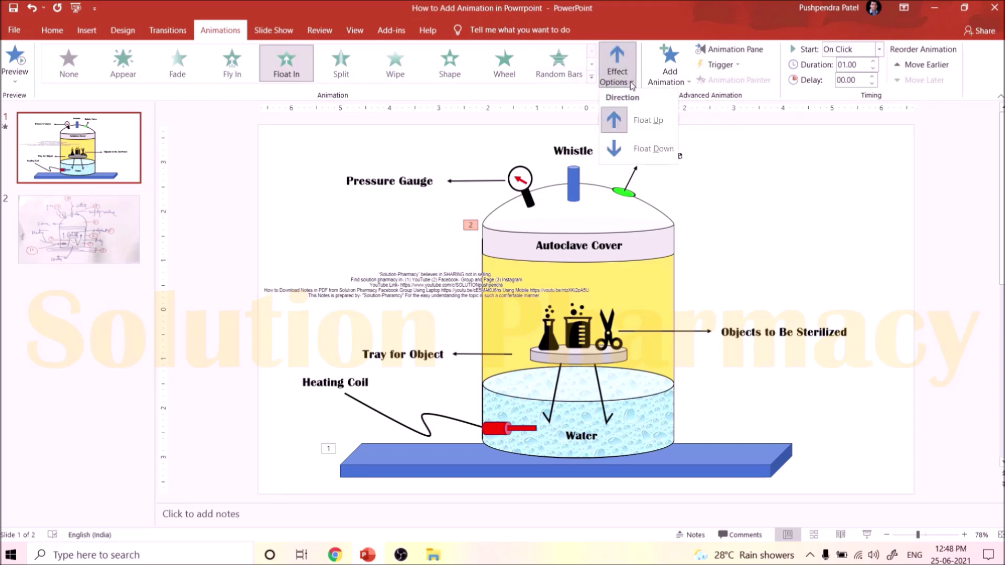
{"action": "left_click", "coordinate": [617, 150]}
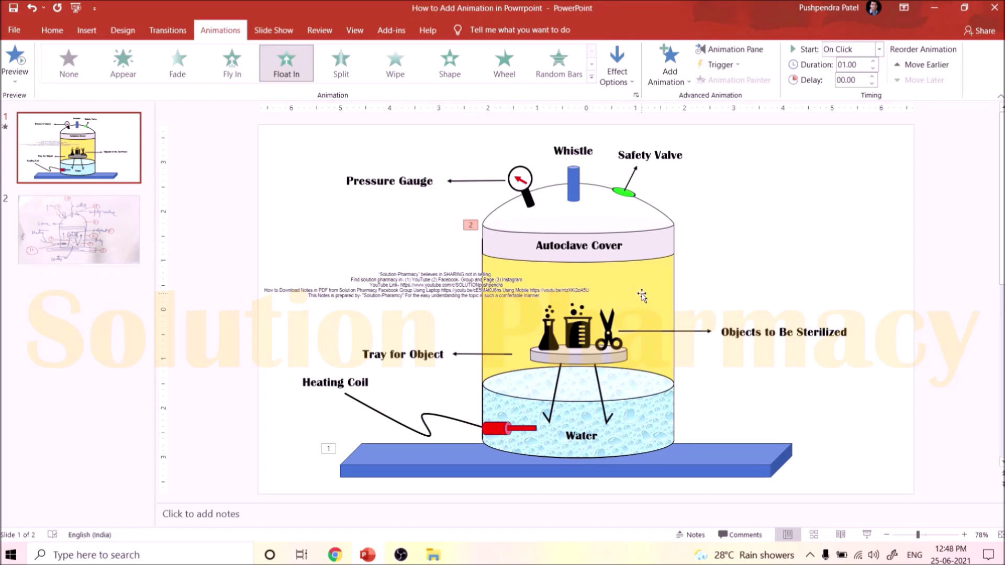
{"action": "scroll", "coordinate": [194, 295], "scroll_direction": "down", "scroll_amount": 1}
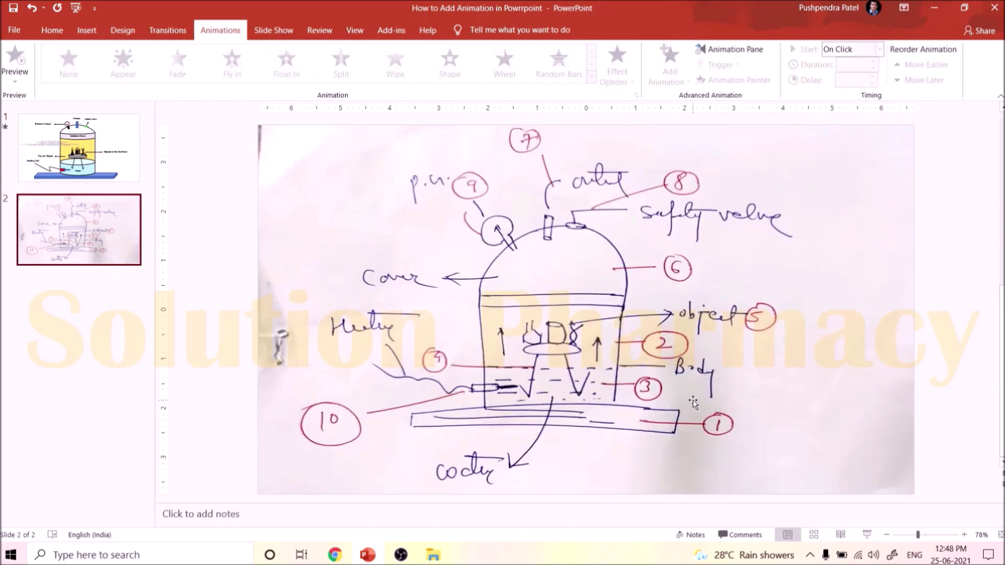
Return to slide 1 and select the blue water section
{"action": "left_click", "coordinate": [137, 165]}
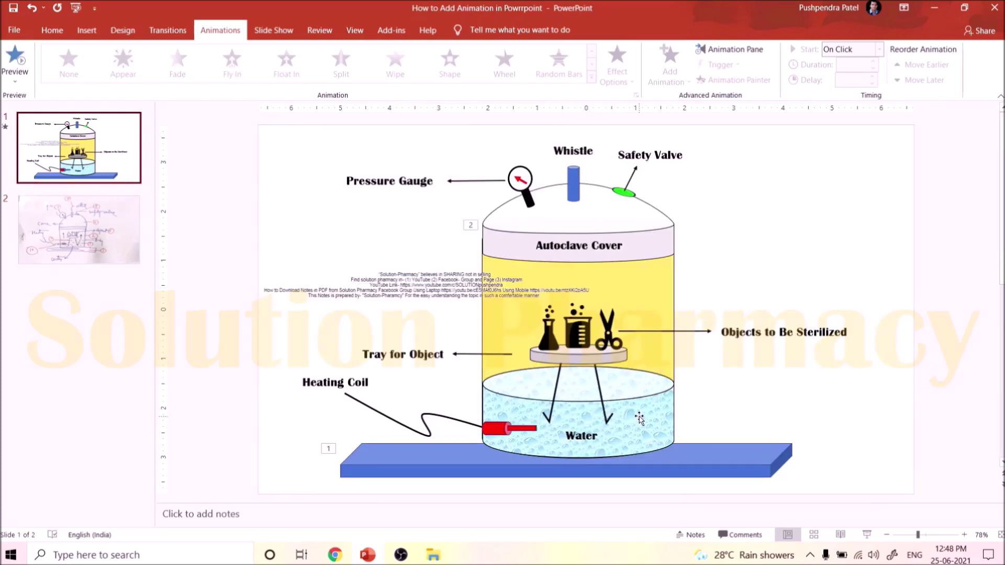
{"action": "left_click", "coordinate": [638, 415]}
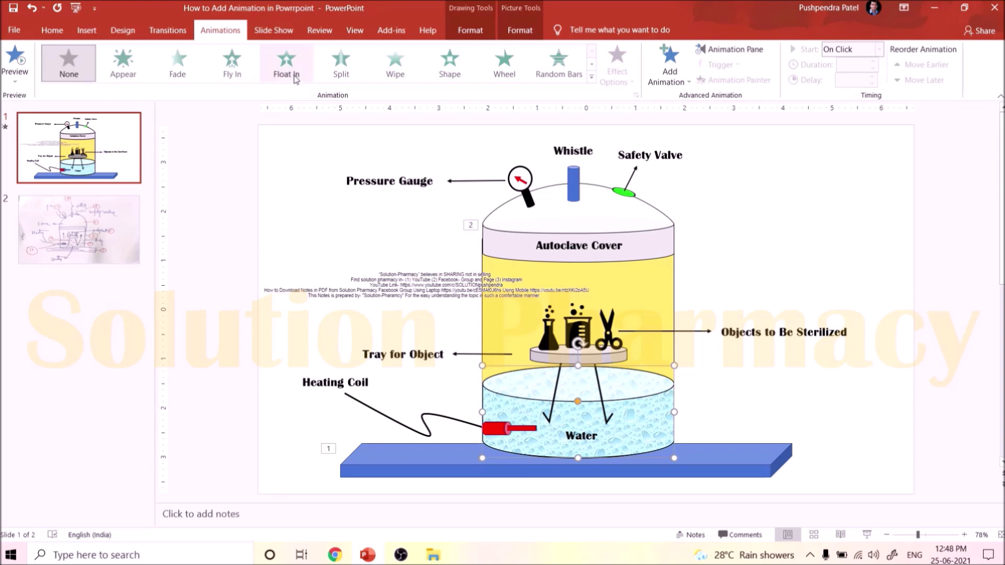
Give the water section a Wipe entrance from the bottom, changing it from From Top
{"action": "left_click", "coordinate": [396, 74]}
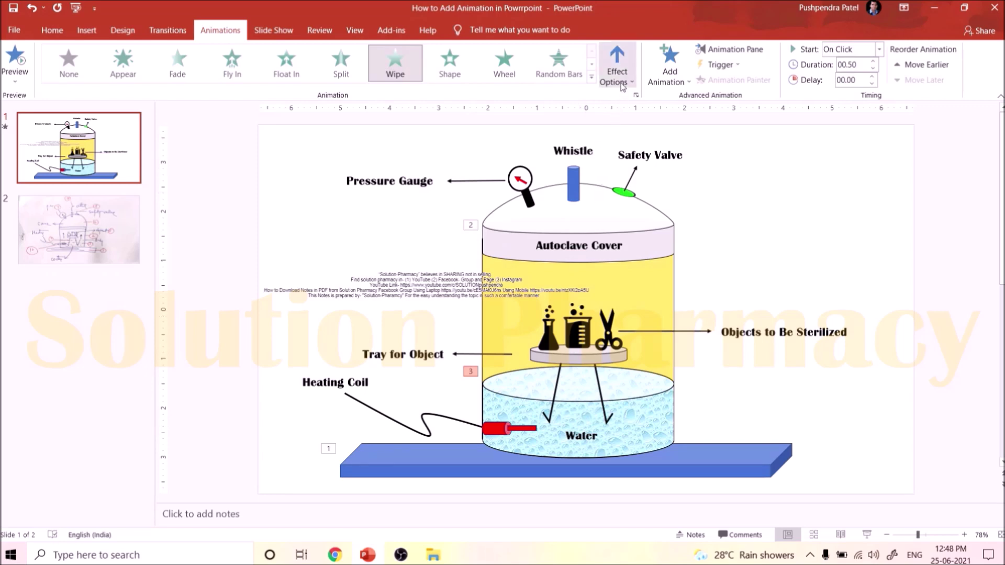
{"action": "left_click", "coordinate": [623, 84]}
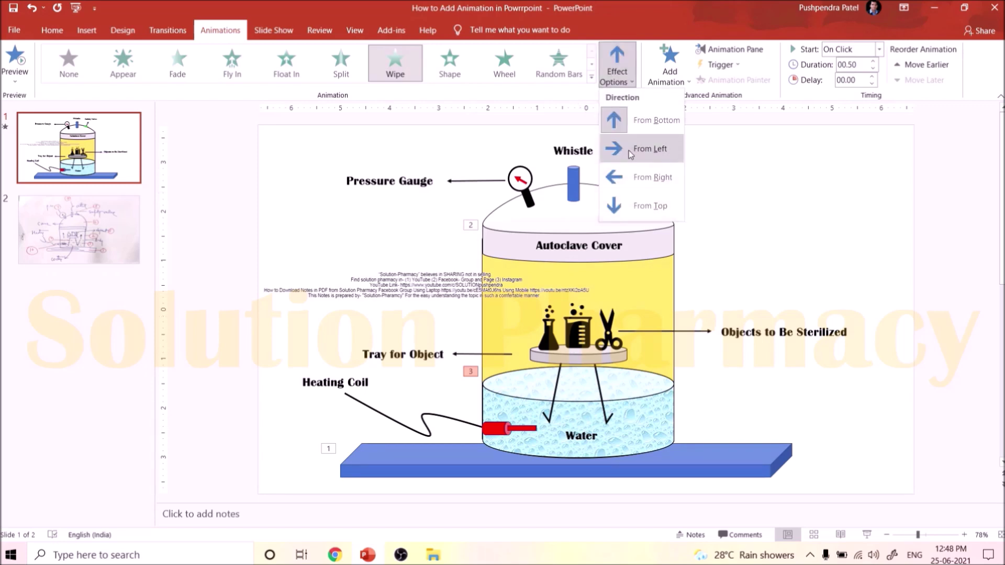
{"action": "left_click", "coordinate": [620, 208]}
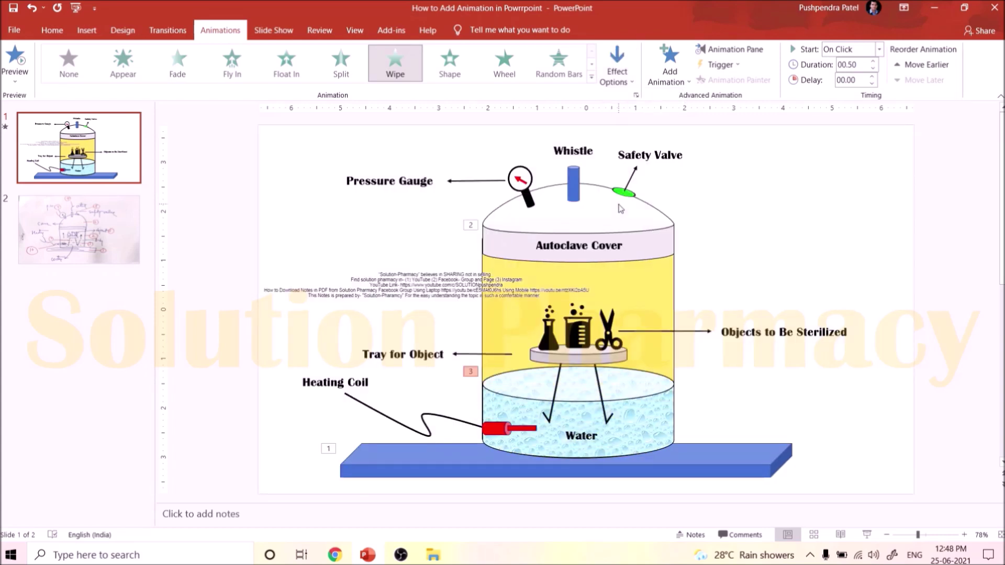
{"action": "left_click", "coordinate": [630, 81]}
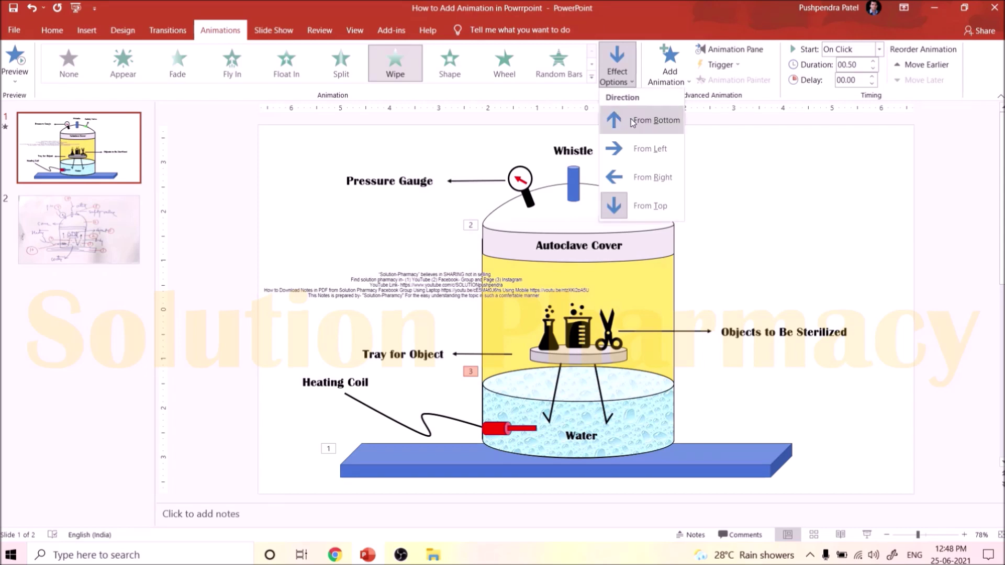
{"action": "left_click", "coordinate": [632, 121]}
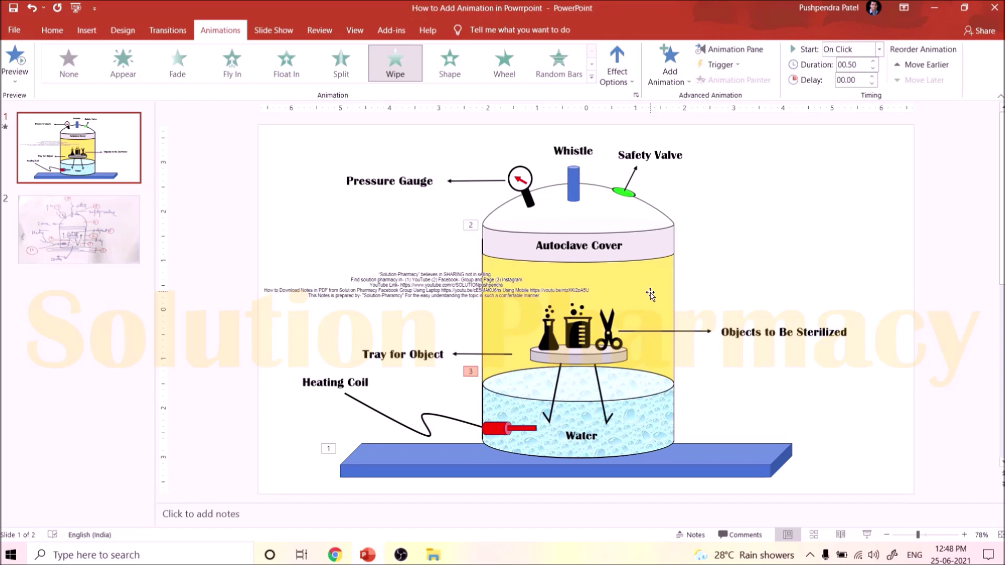
{"action": "left_click", "coordinate": [562, 360]}
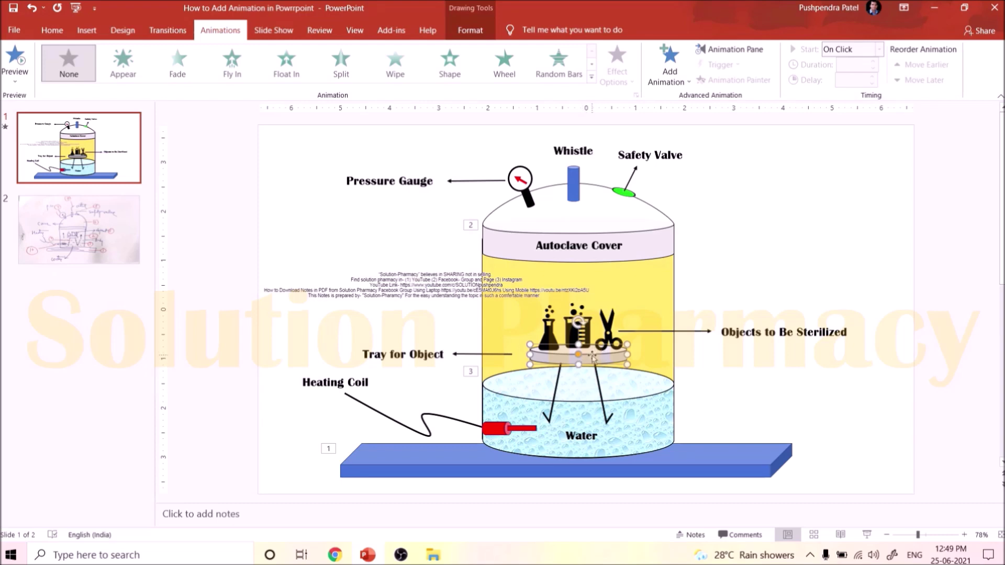
Select the tray with both arrows and give them a Float In entrance set to Float Down
{"action": "left_click", "coordinate": [559, 393], "text": "shift"}
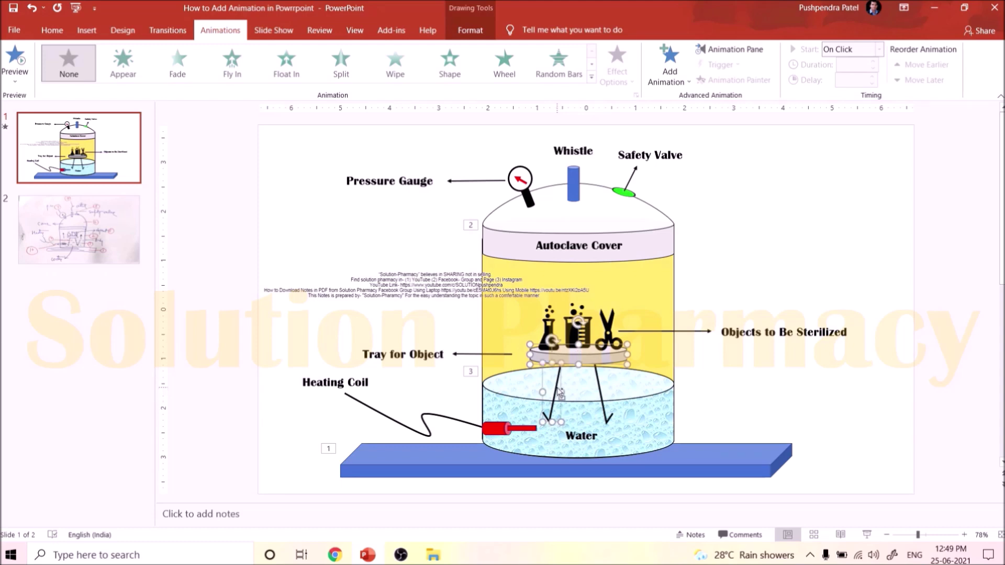
{"action": "left_click", "coordinate": [601, 393], "text": "shift"}
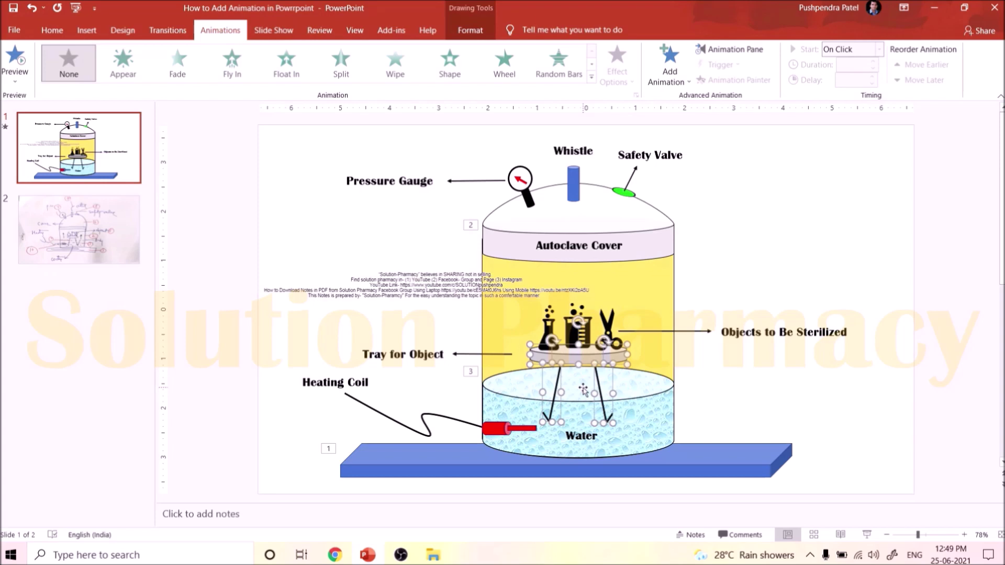
{"action": "left_click", "coordinate": [286, 75]}
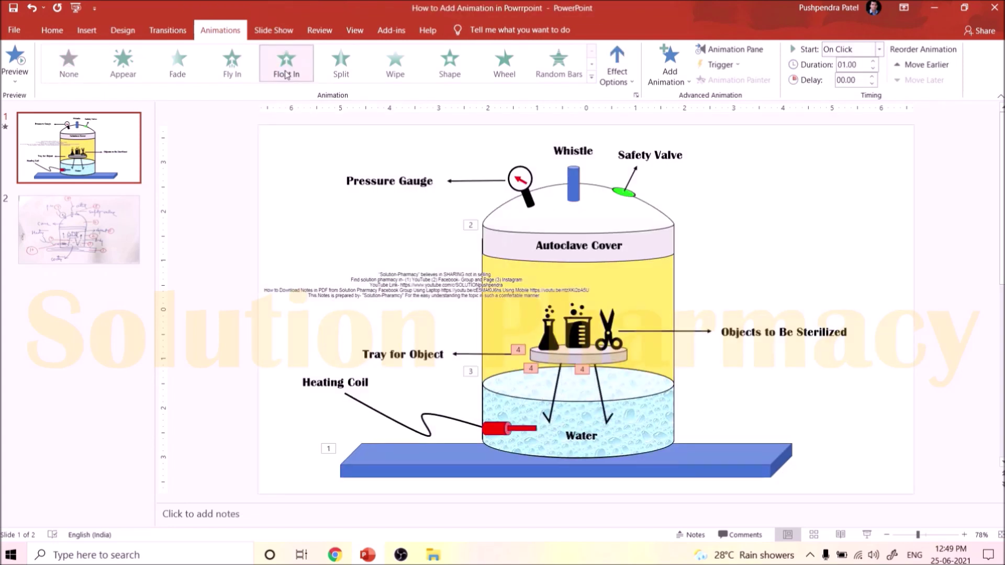
{"action": "left_click", "coordinate": [628, 73]}
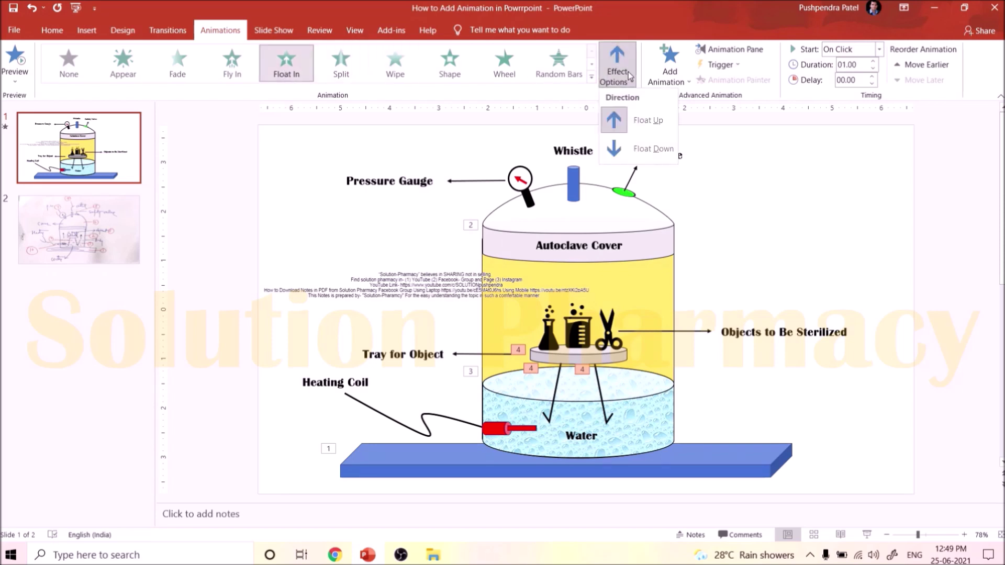
{"action": "left_click", "coordinate": [623, 147]}
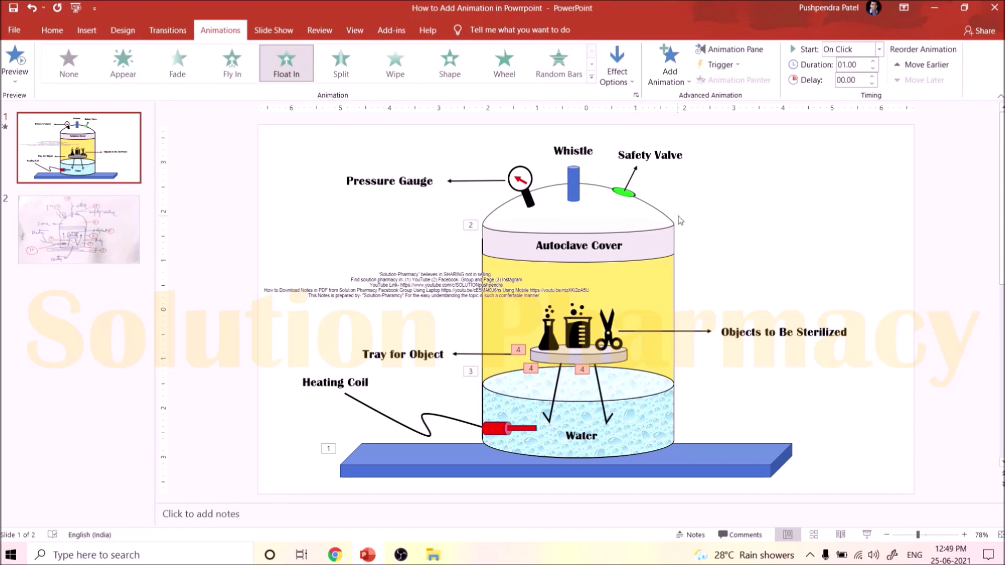
{"action": "left_click", "coordinate": [679, 318]}
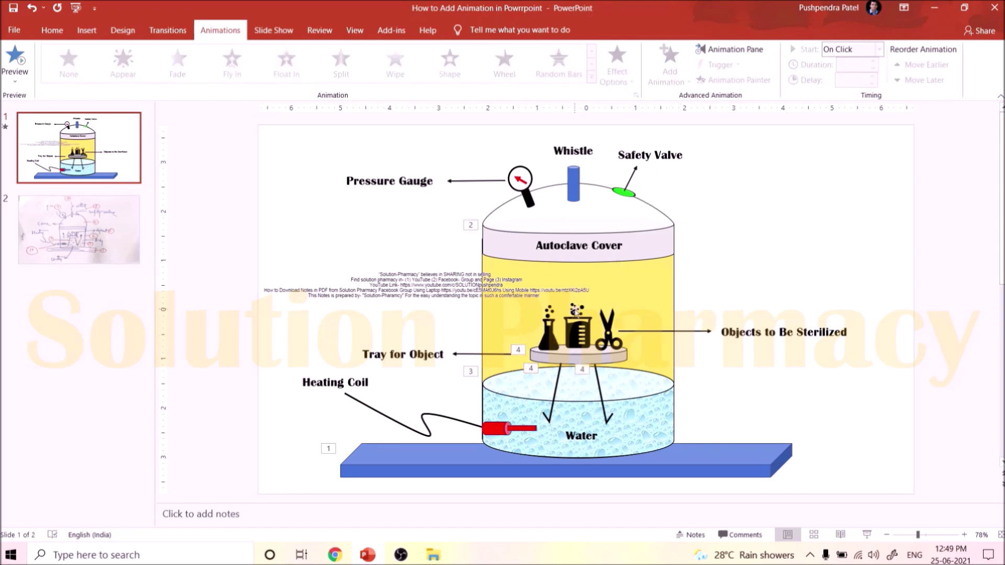
Give the flask and the beaker on the tray Float In entrances set to Float Down
{"action": "left_click", "coordinate": [546, 341]}
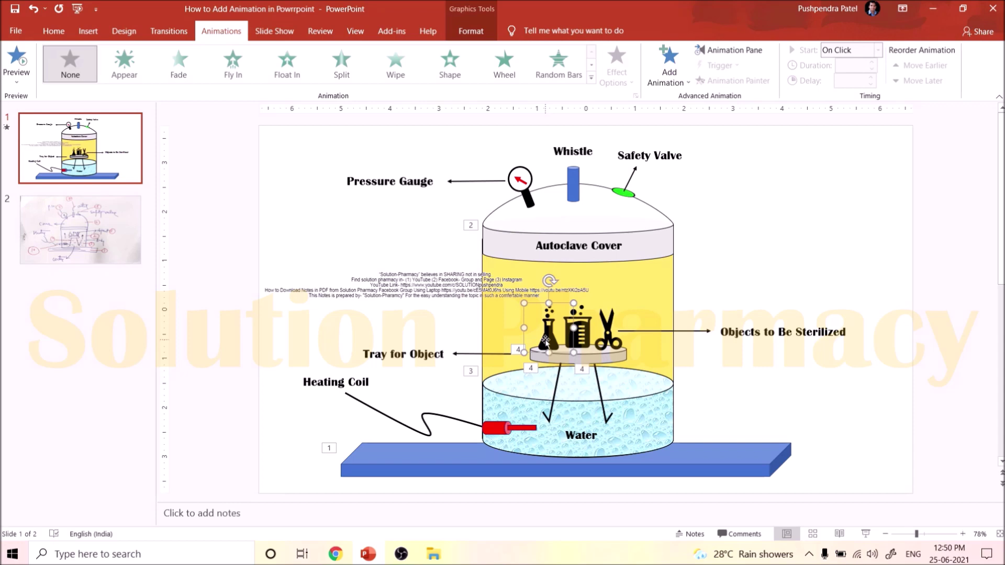
{"action": "left_click", "coordinate": [284, 69]}
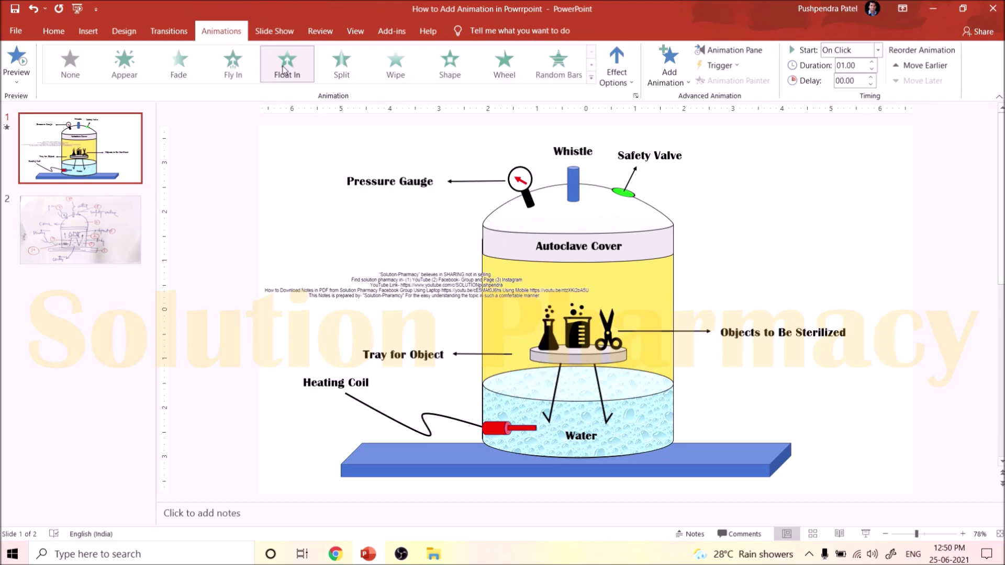
{"action": "left_click", "coordinate": [624, 60]}
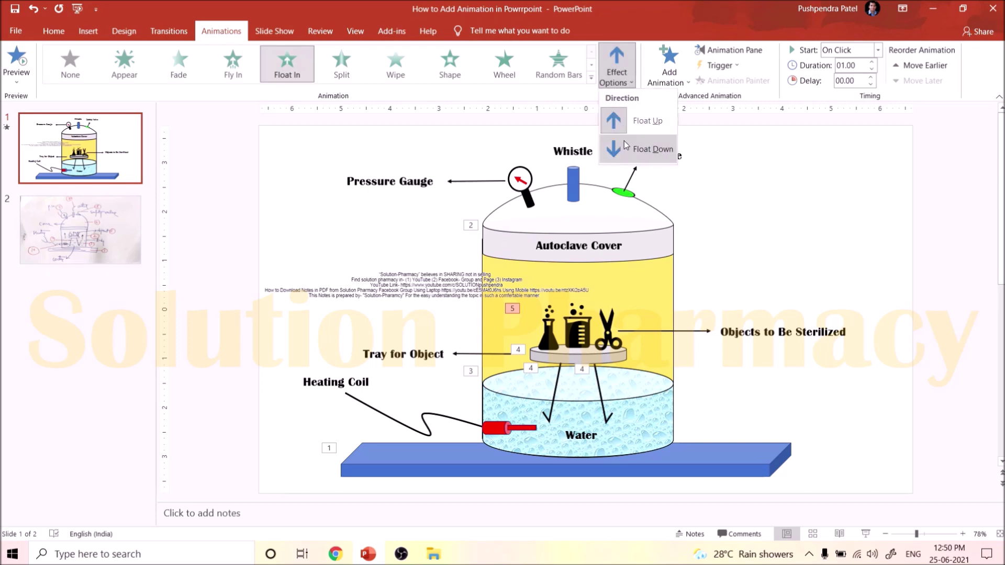
{"action": "left_click", "coordinate": [626, 145]}
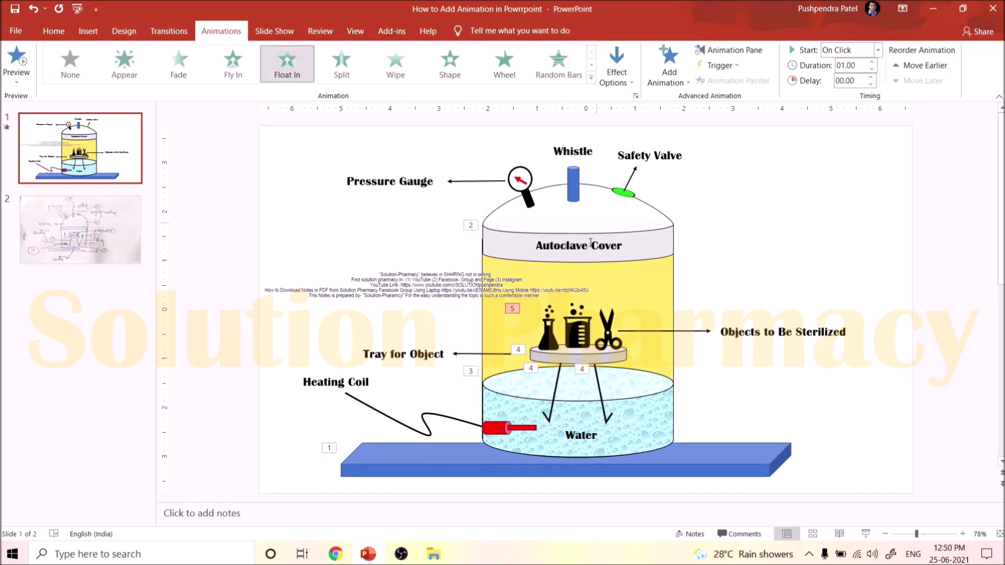
{"action": "left_click", "coordinate": [575, 328]}
{"action": "left_click", "coordinate": [575, 328]}
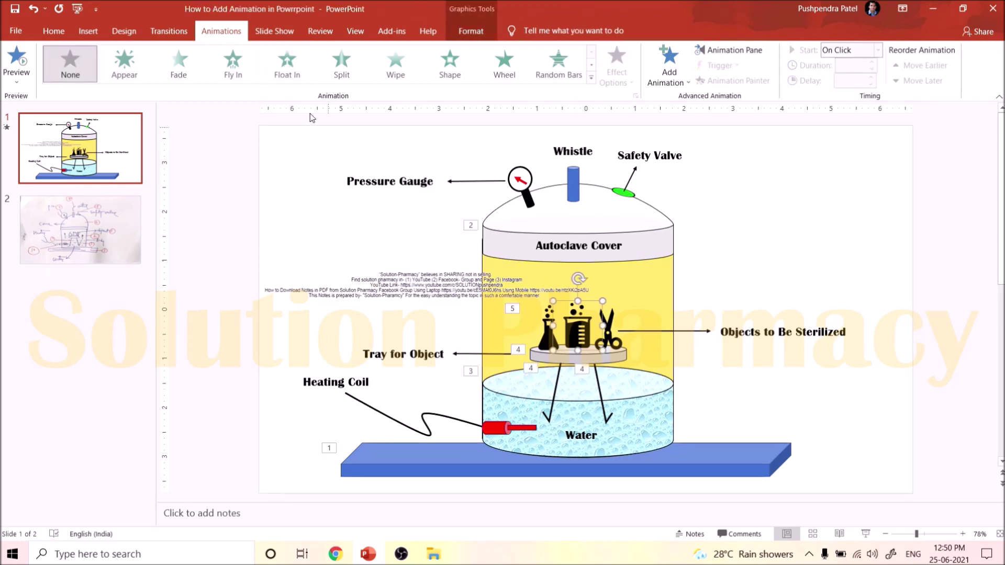
{"action": "left_click", "coordinate": [296, 75]}
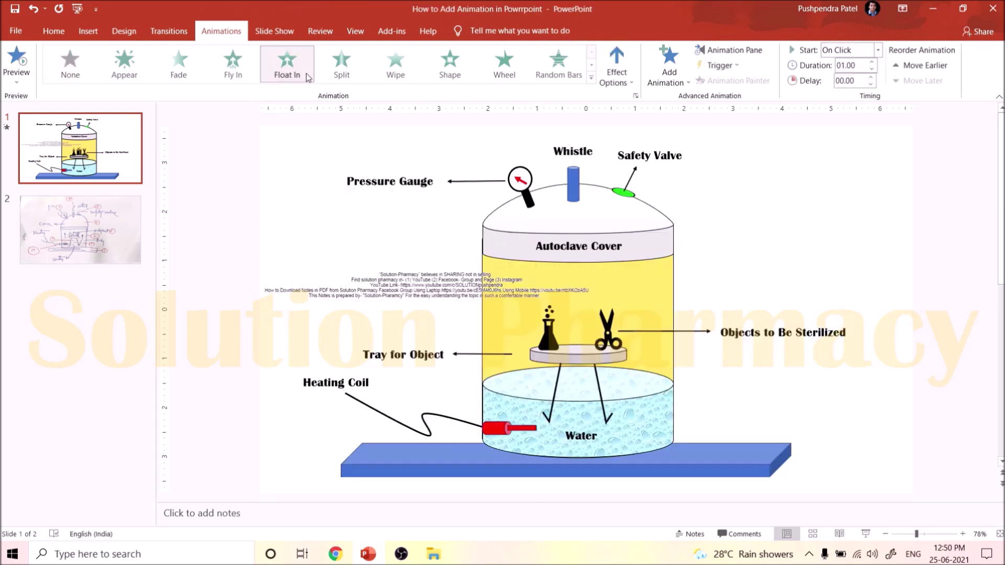
{"action": "left_click", "coordinate": [616, 73]}
{"action": "left_click", "coordinate": [620, 150]}
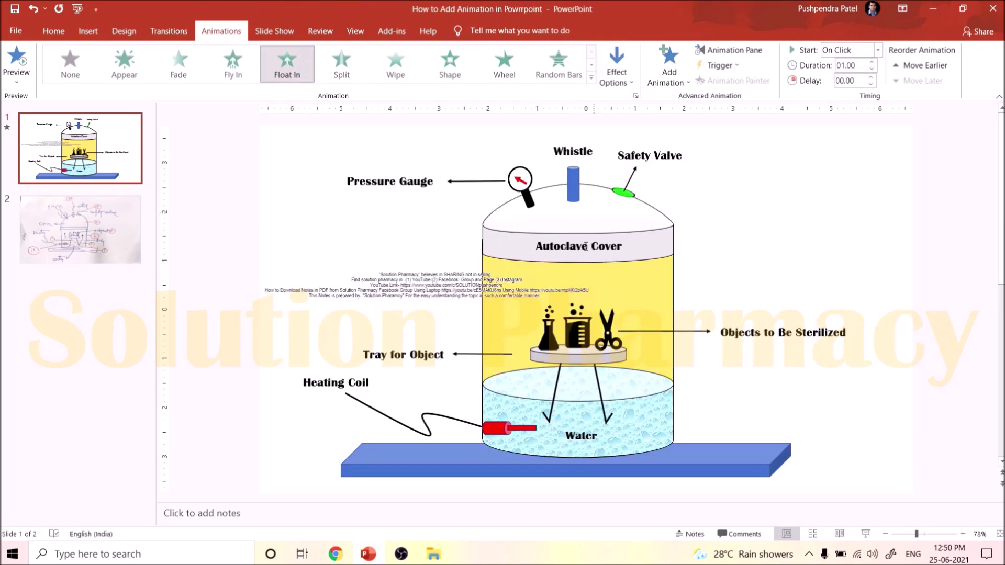
Make the scissors float down into view with a Float In entrance
{"action": "left_click", "coordinate": [606, 323]}
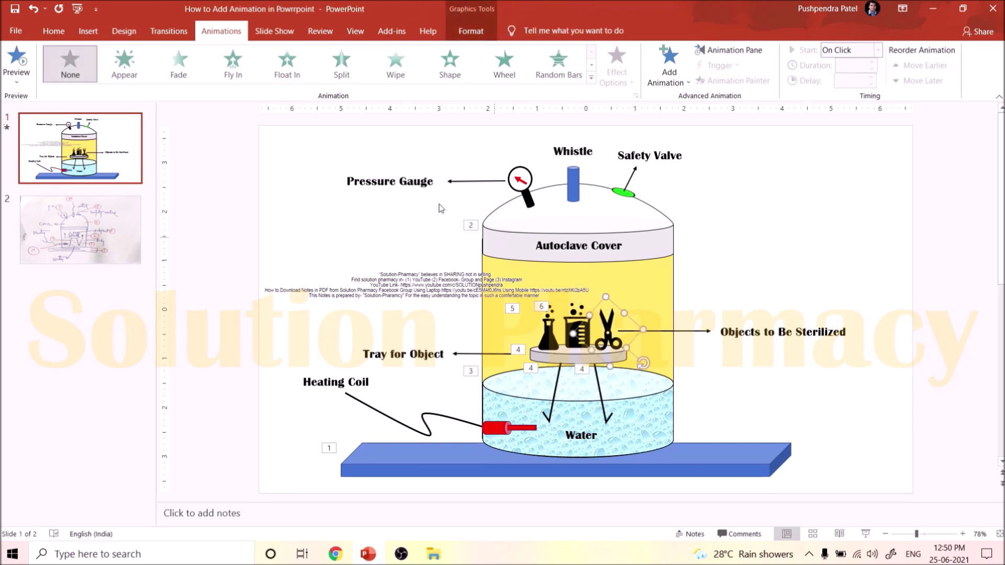
{"action": "left_click", "coordinate": [296, 73]}
{"action": "left_click", "coordinate": [615, 76]}
{"action": "left_click", "coordinate": [623, 151]}
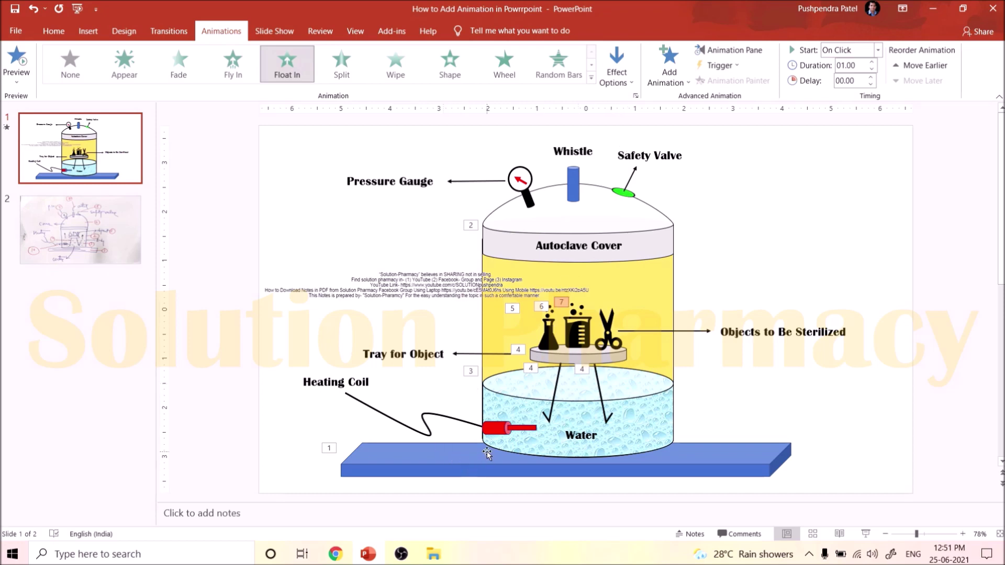
Give the red heating-coil end an Appear entrance, after first trying Wipe From Left
{"action": "left_click", "coordinate": [499, 432]}
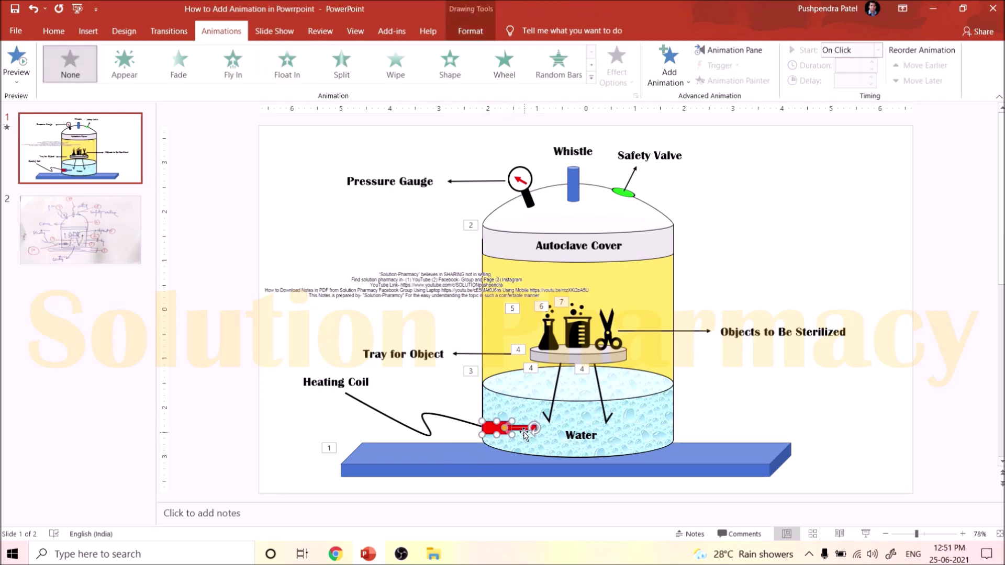
{"action": "left_click_drag", "start_coordinate": [524, 432], "coordinate": [520, 428]}
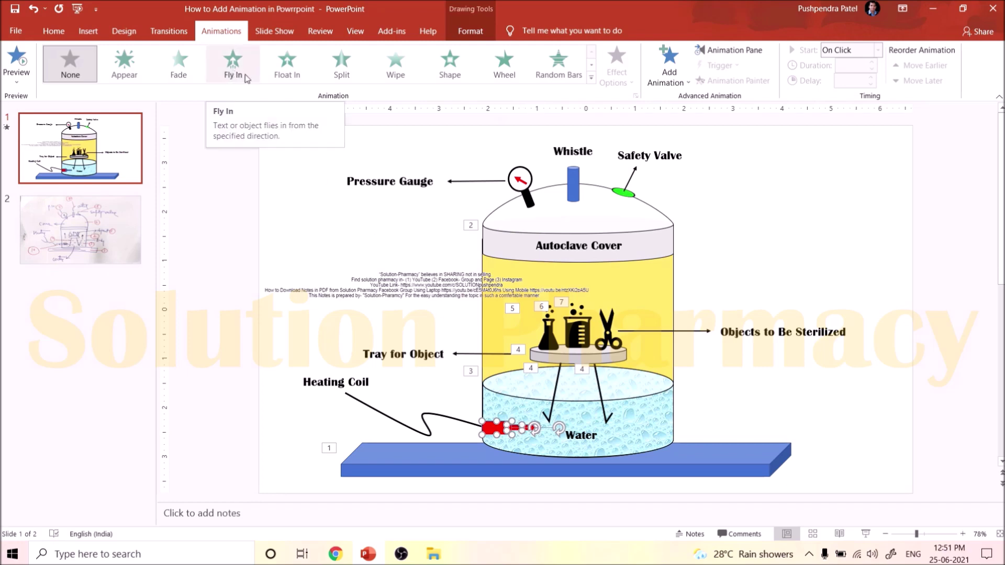
{"action": "left_click", "coordinate": [393, 67]}
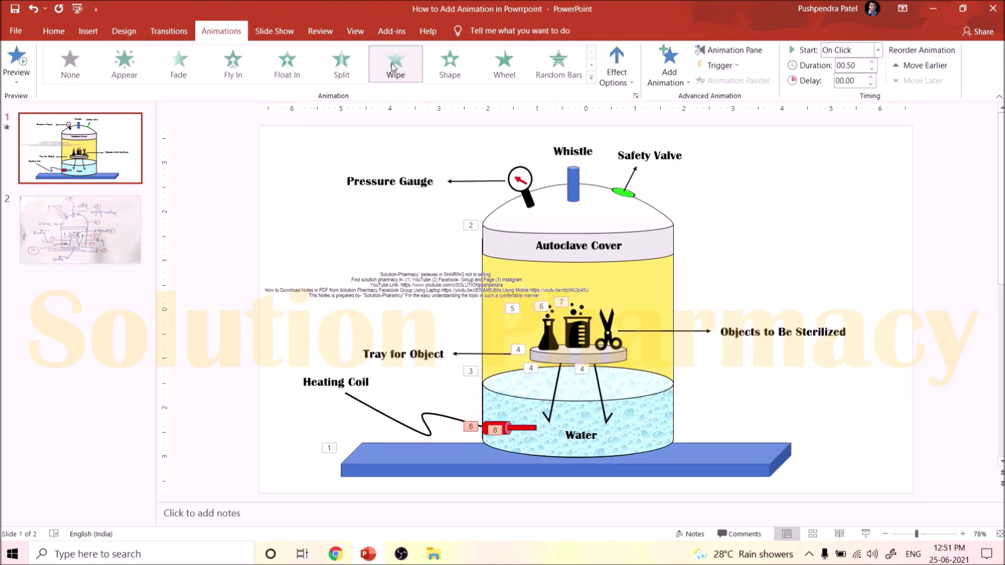
{"action": "left_click", "coordinate": [617, 65]}
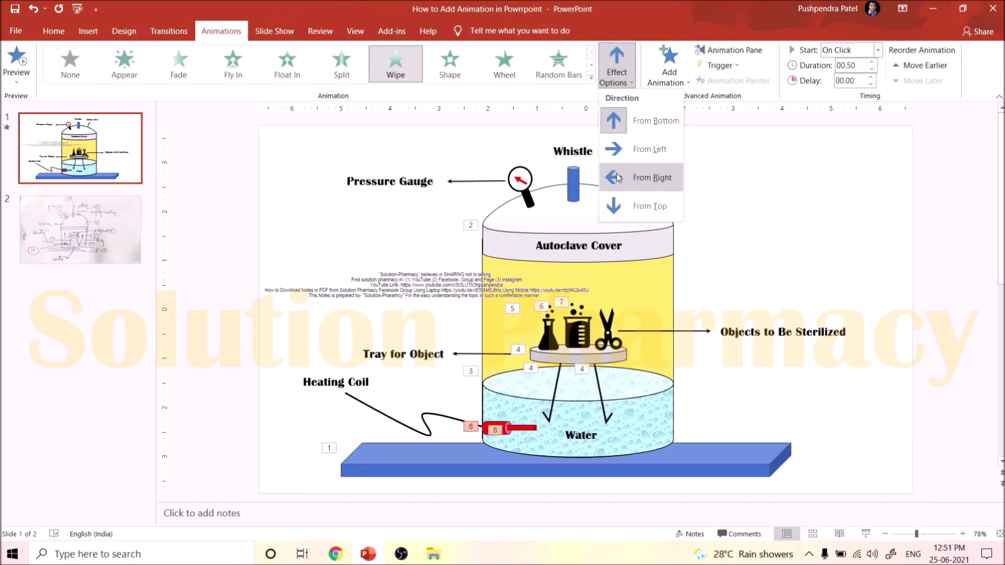
{"action": "left_click", "coordinate": [629, 155]}
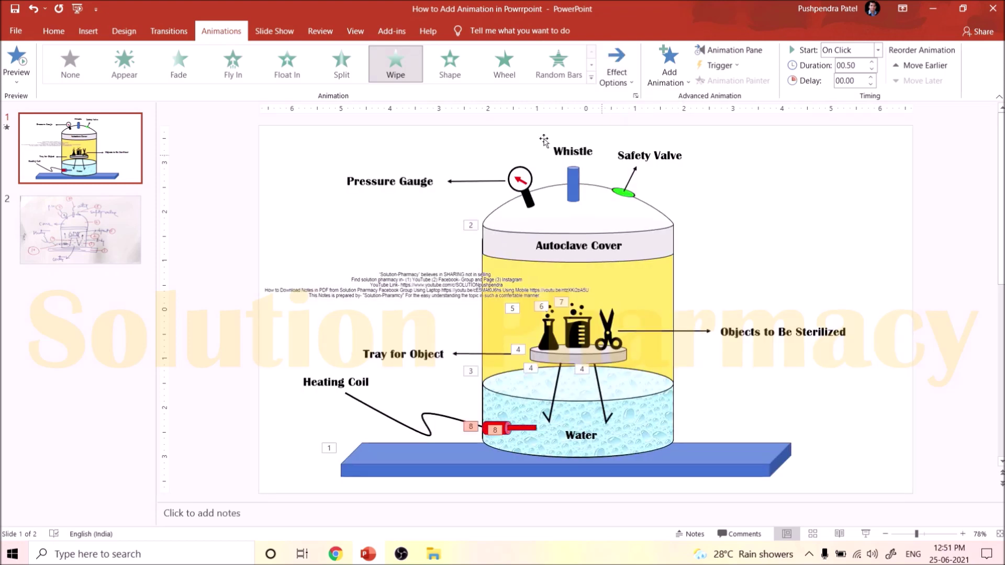
{"action": "left_click", "coordinate": [125, 63]}
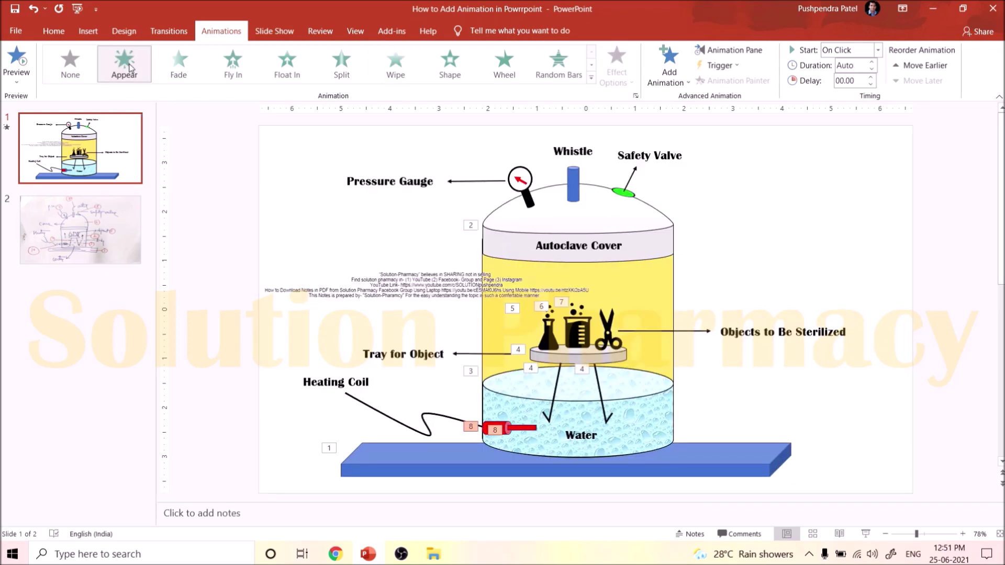
Give the black heating-coil wire a Wipe entrance coming in From Right
{"action": "left_click", "coordinate": [417, 433]}
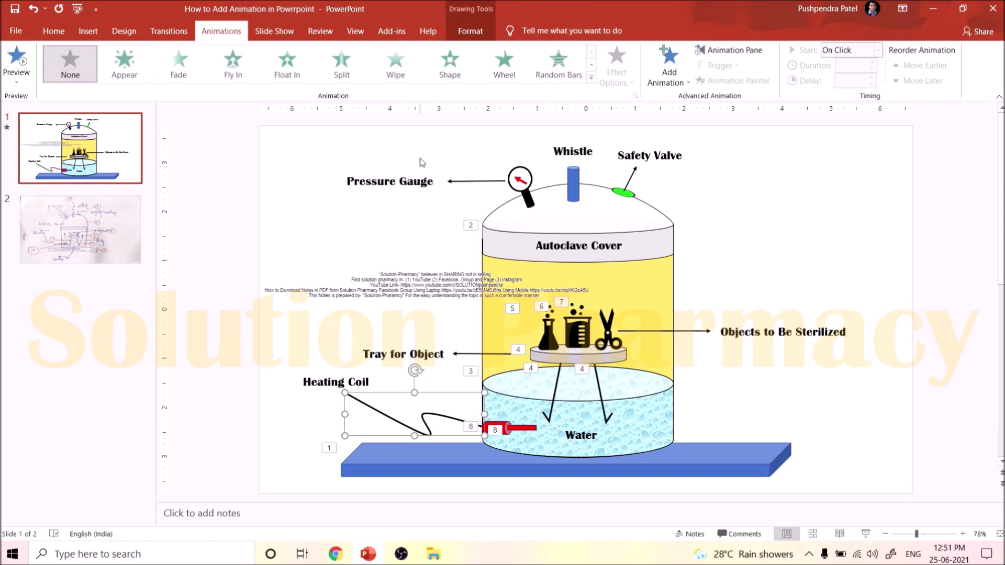
{"action": "left_click", "coordinate": [393, 67]}
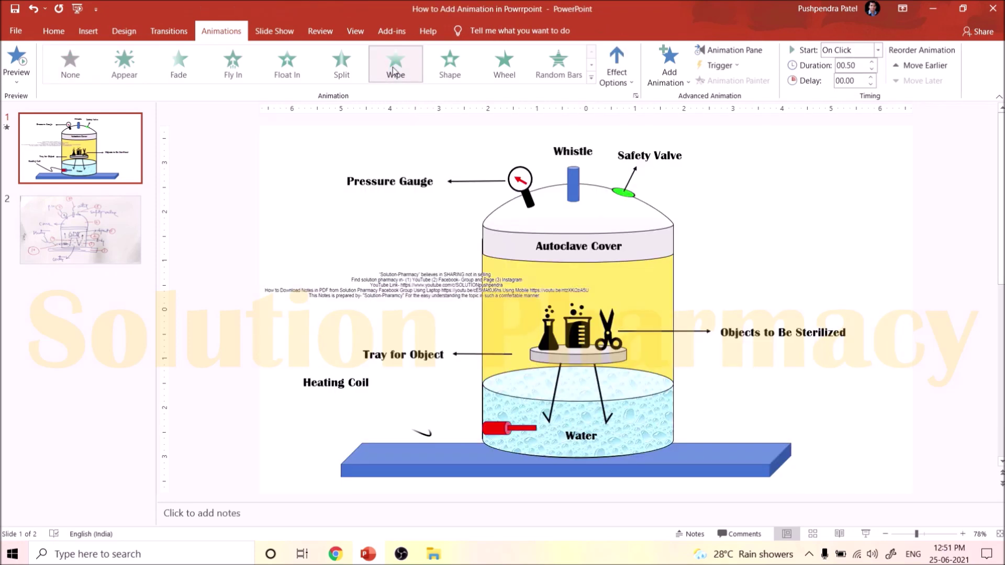
{"action": "left_click", "coordinate": [617, 71]}
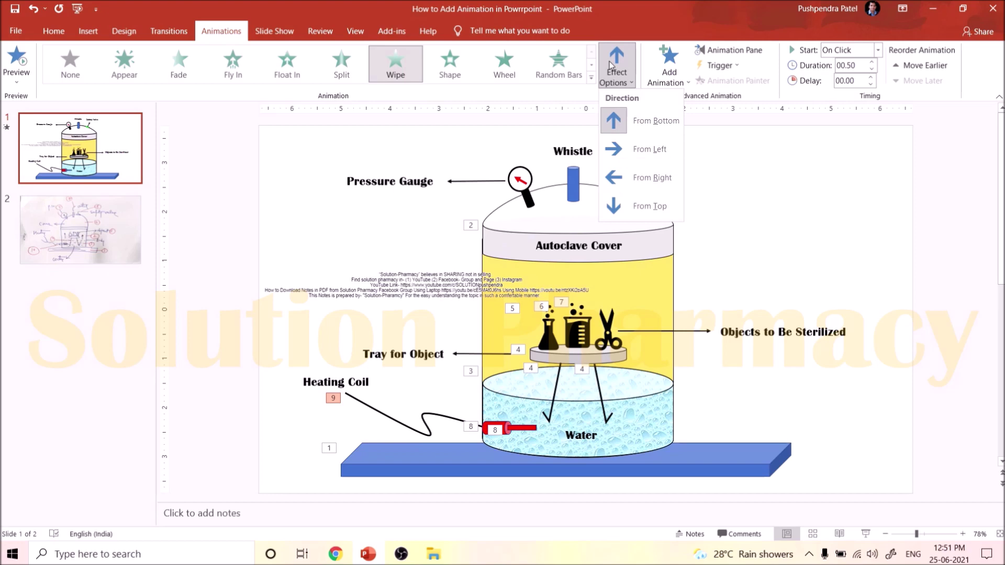
{"action": "left_click", "coordinate": [619, 179]}
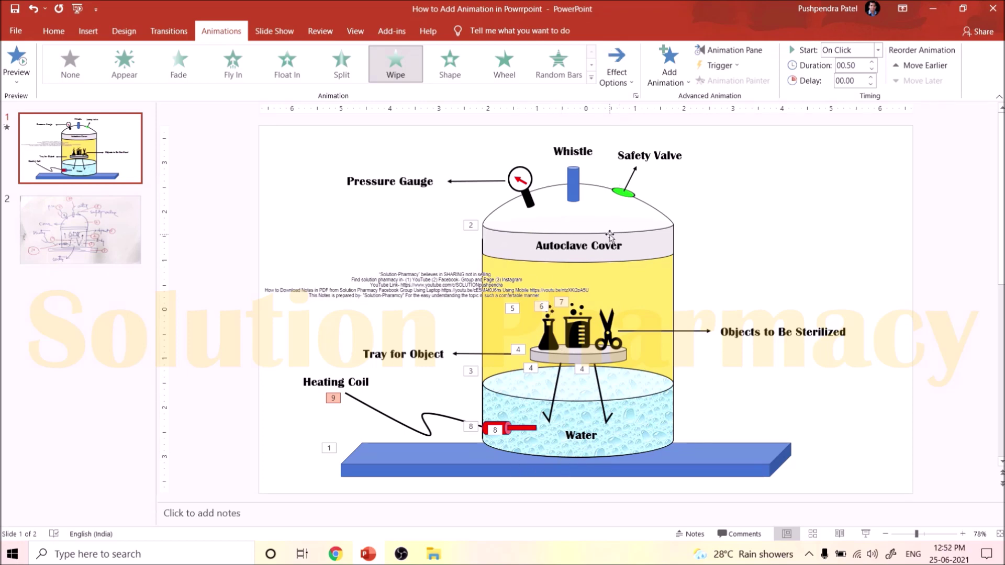
Give the cover dome a Float In entrance set to Float Down as animation 10
{"action": "left_click", "coordinate": [610, 235]}
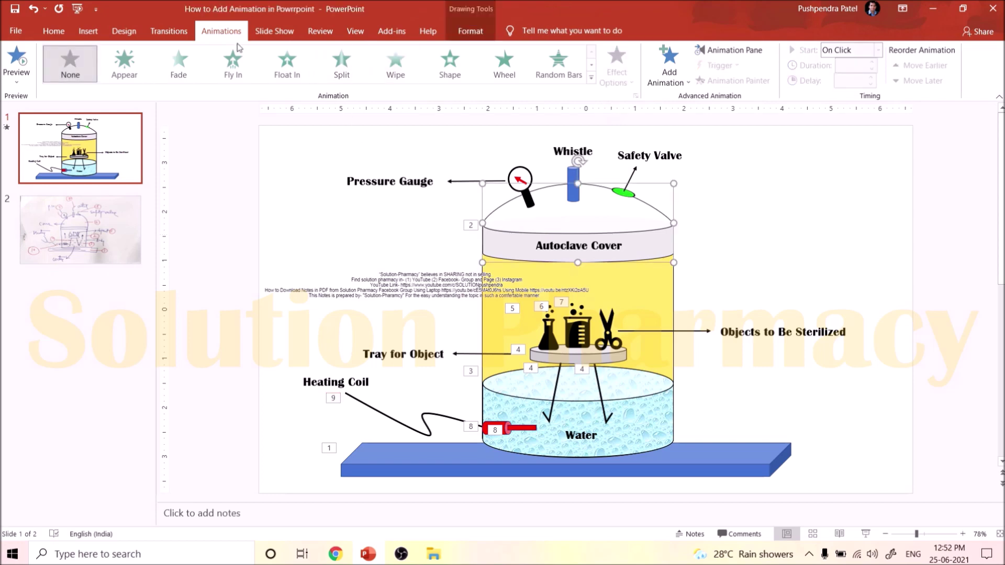
{"action": "left_click", "coordinate": [288, 62]}
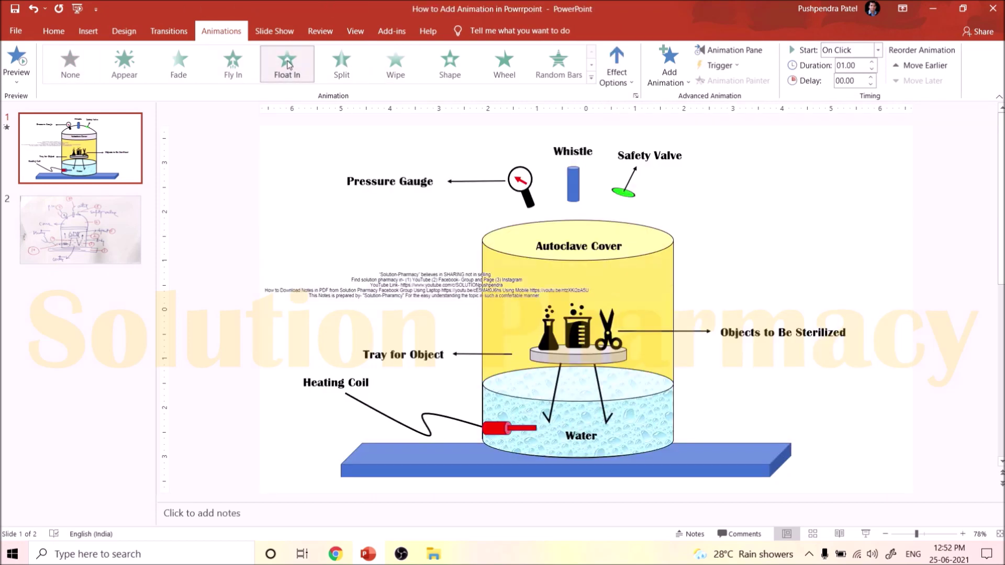
{"action": "left_click", "coordinate": [617, 67]}
{"action": "left_click", "coordinate": [616, 151]}
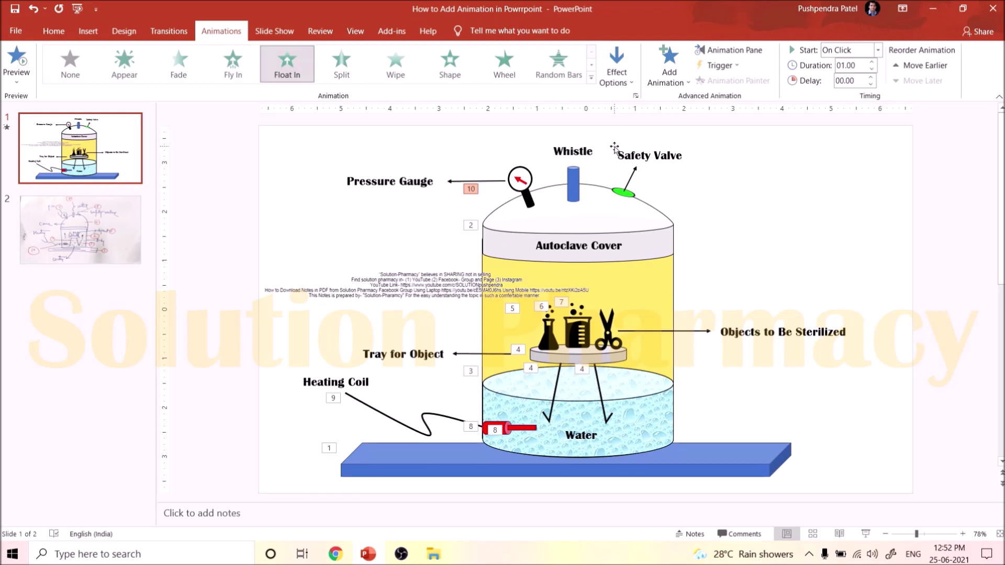
{"action": "left_click", "coordinate": [578, 190]}
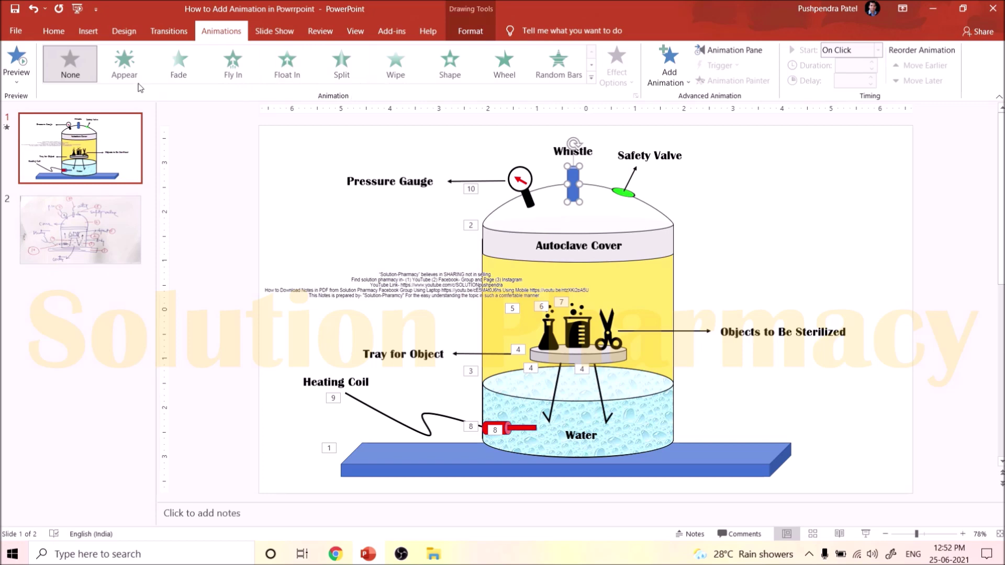
Give the whistle a Wipe entrance and the green safety valve an Appear entrance
{"action": "left_click", "coordinate": [125, 65]}
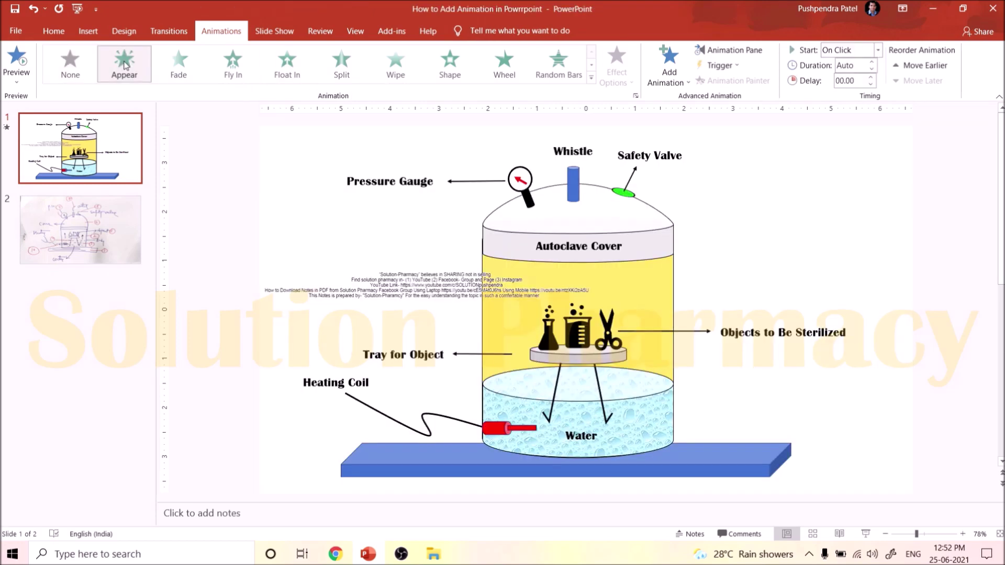
{"action": "left_click", "coordinate": [404, 78]}
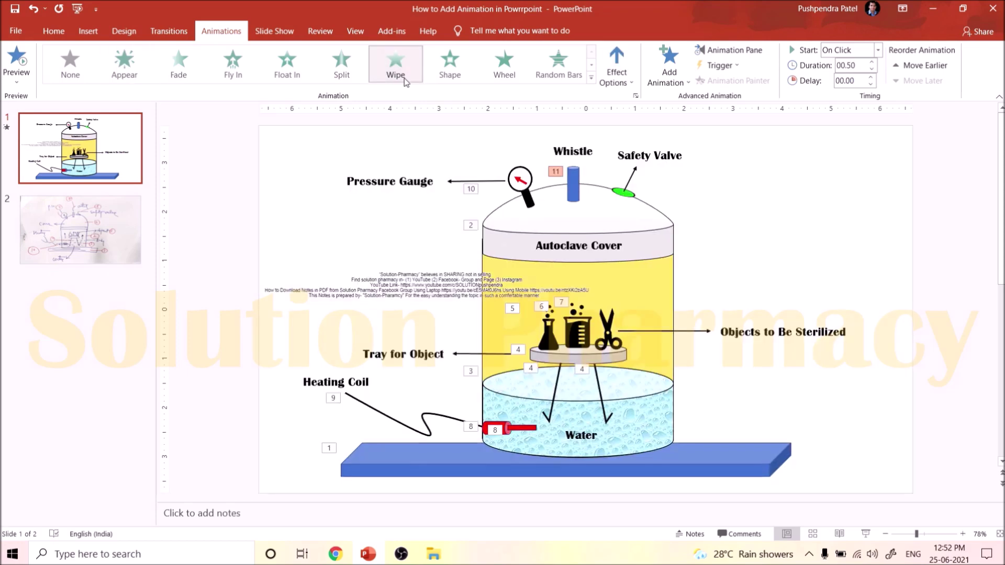
{"action": "left_click", "coordinate": [624, 195]}
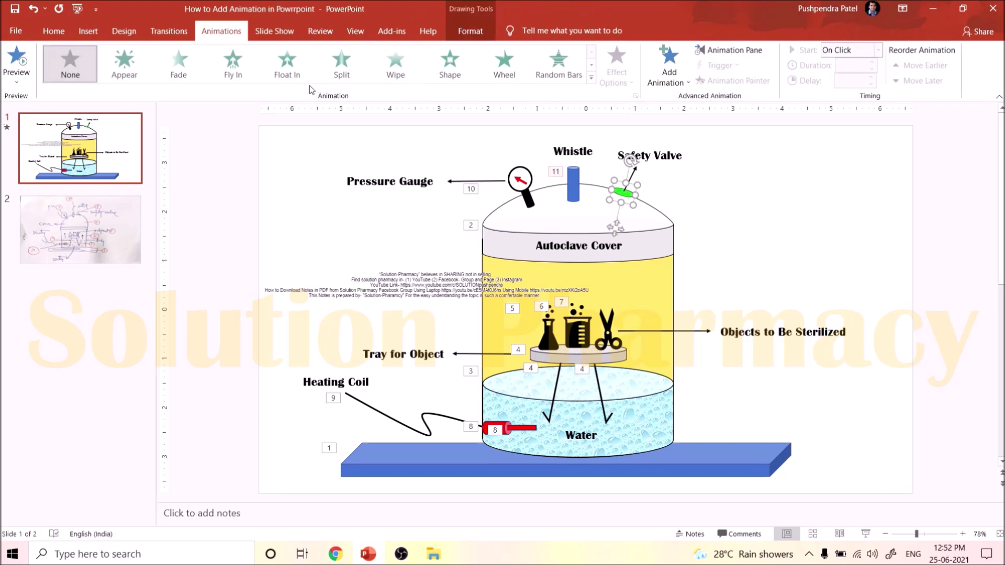
{"action": "left_click", "coordinate": [126, 74]}
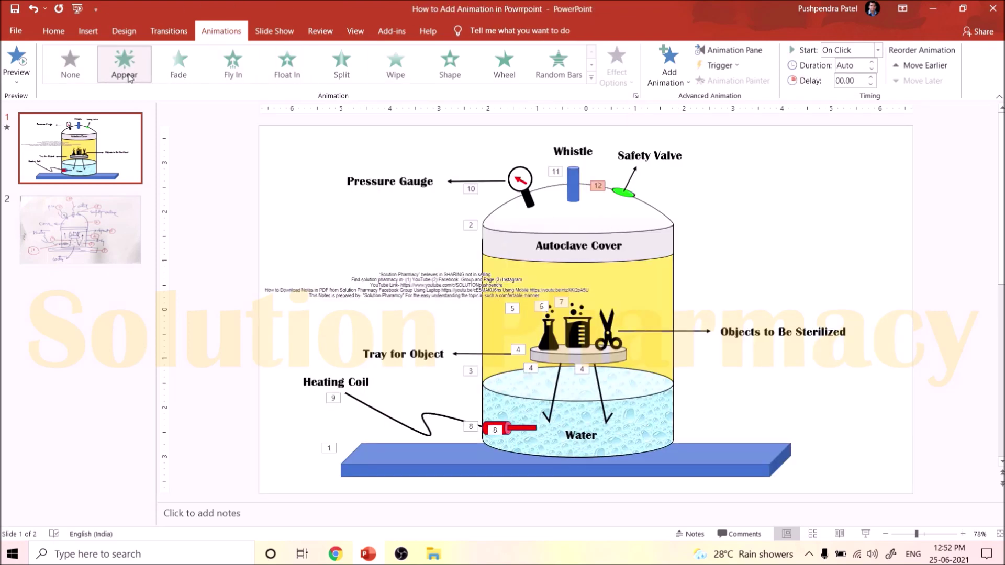
{"action": "left_click", "coordinate": [527, 201]}
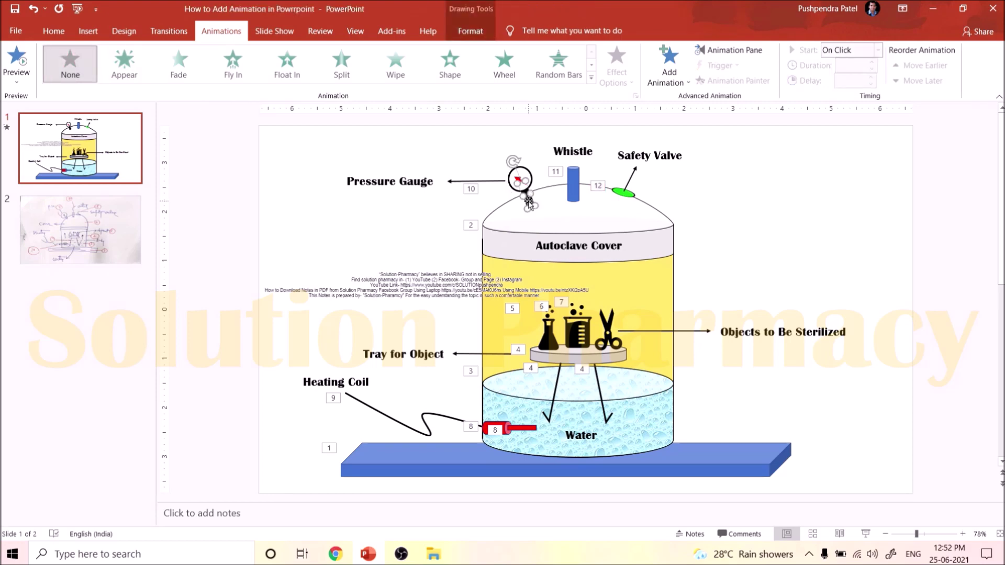
Give the pressure gauge a Wipe entrance and one gauge part an Appear entrance
{"action": "left_click", "coordinate": [396, 65]}
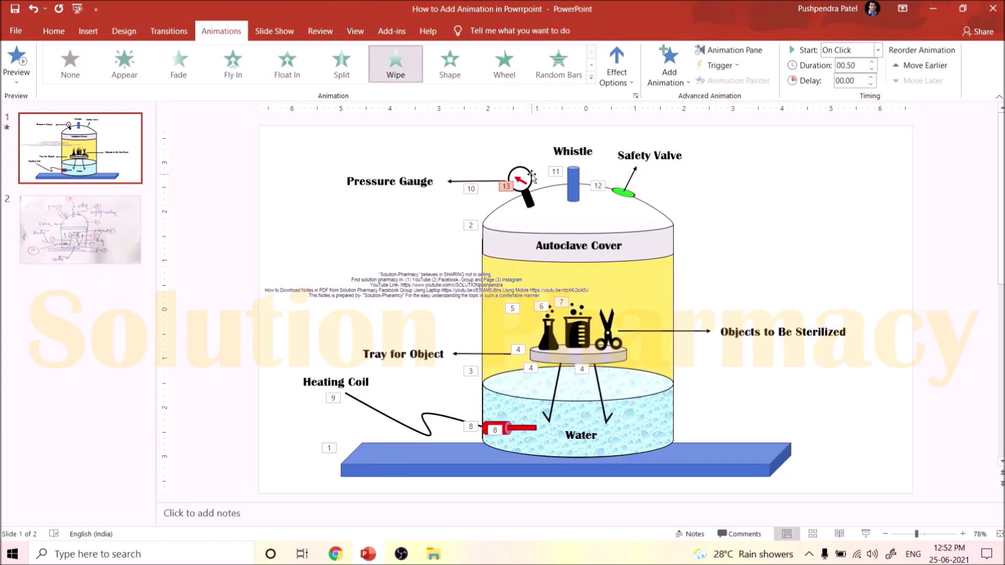
{"action": "left_click", "coordinate": [531, 176]}
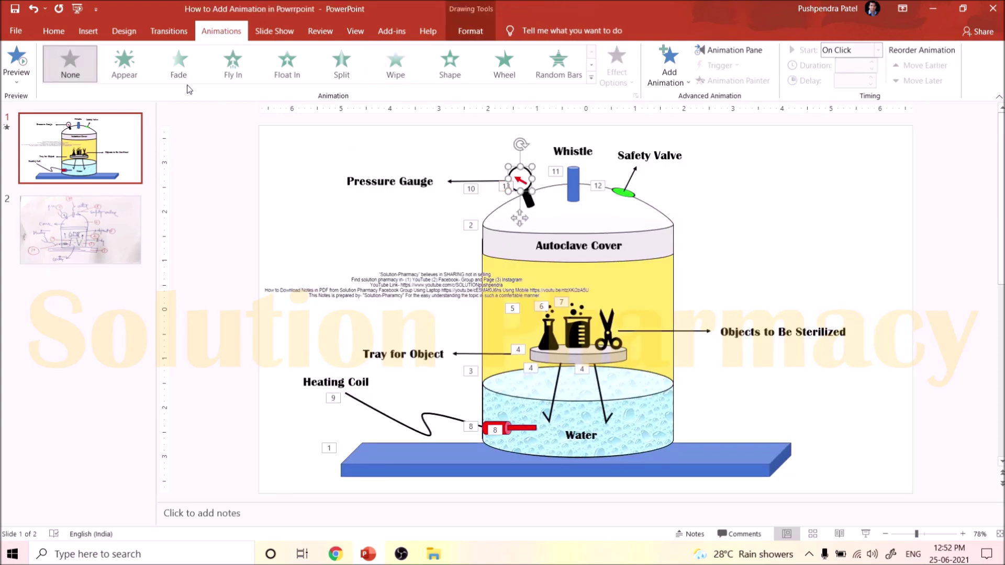
{"action": "left_click", "coordinate": [124, 60]}
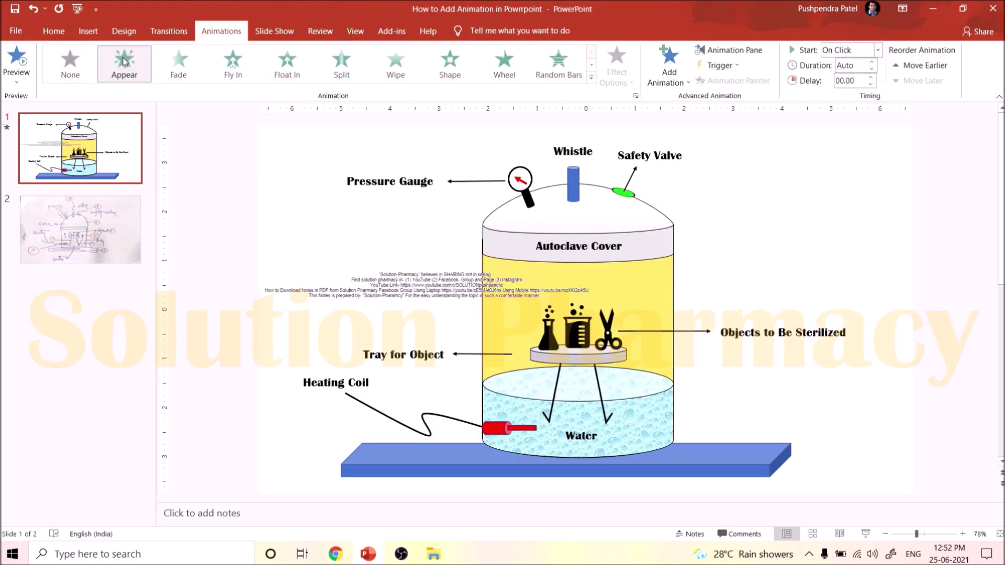
Give another gauge part a Wipe entrance from the right
{"action": "left_click", "coordinate": [520, 182]}
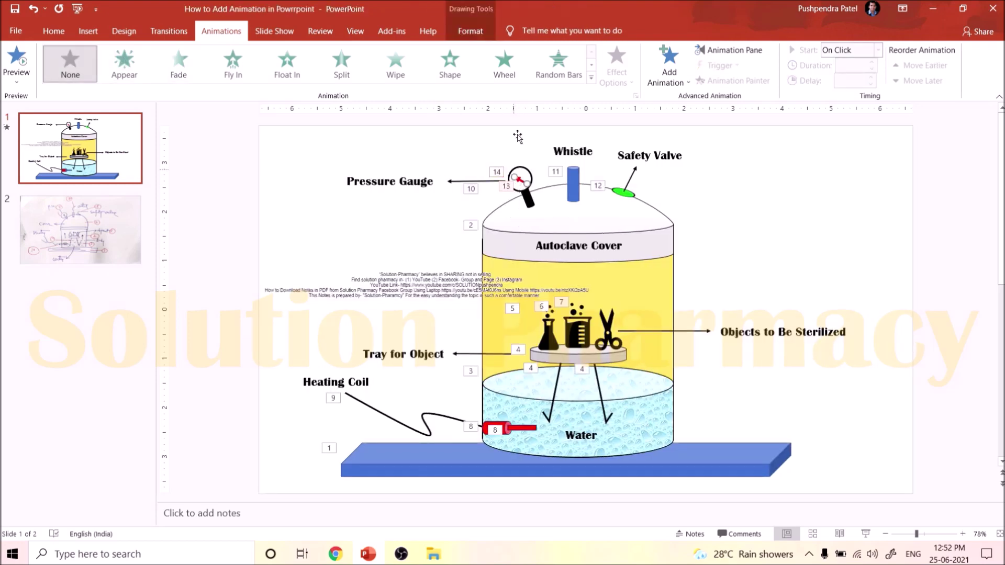
{"action": "left_click", "coordinate": [396, 74]}
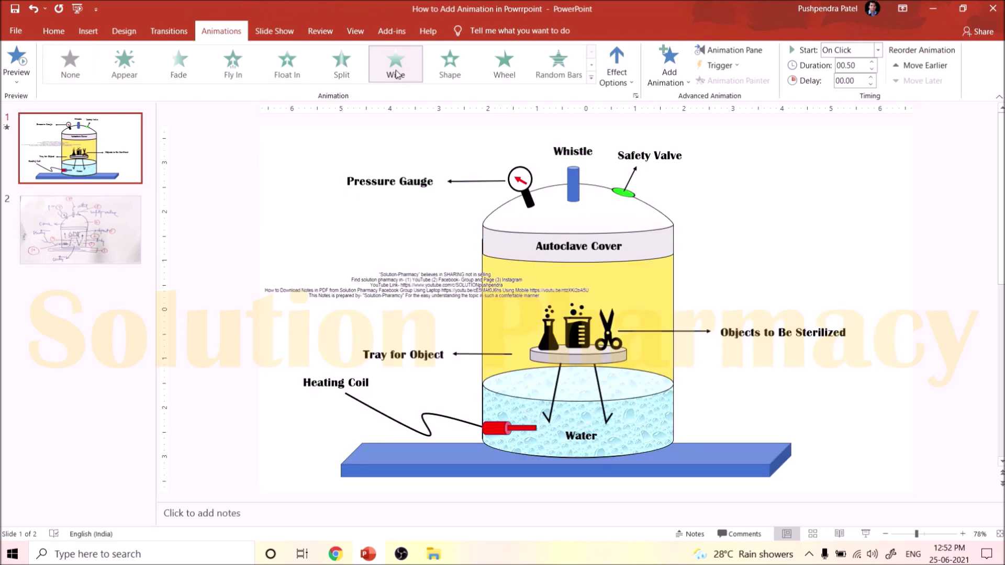
{"action": "left_click", "coordinate": [617, 74]}
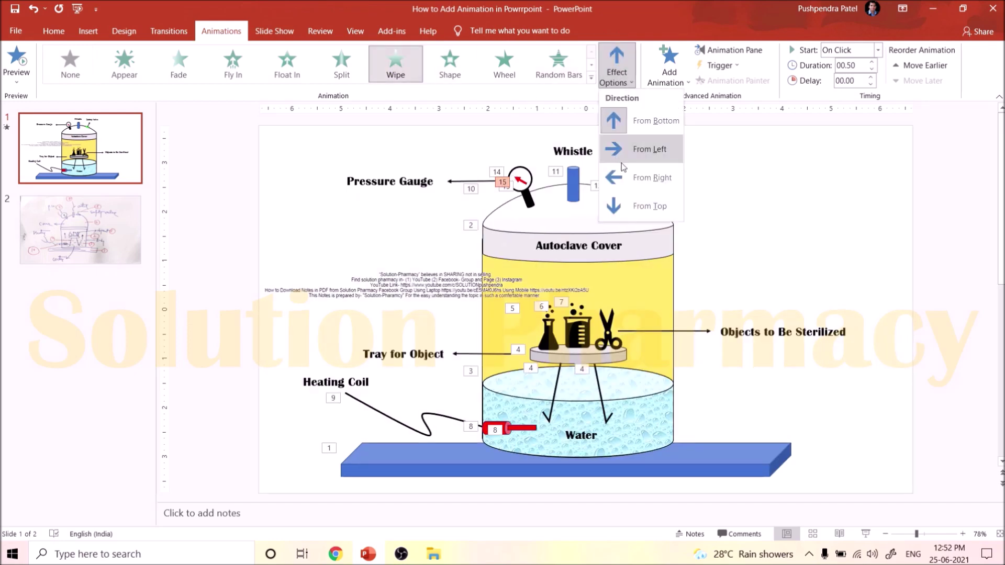
{"action": "left_click", "coordinate": [623, 177]}
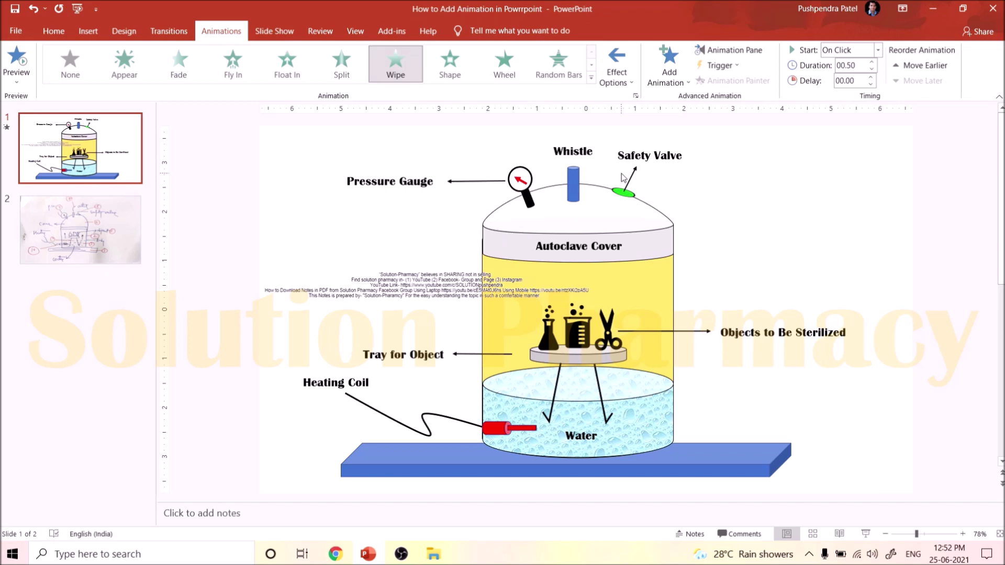